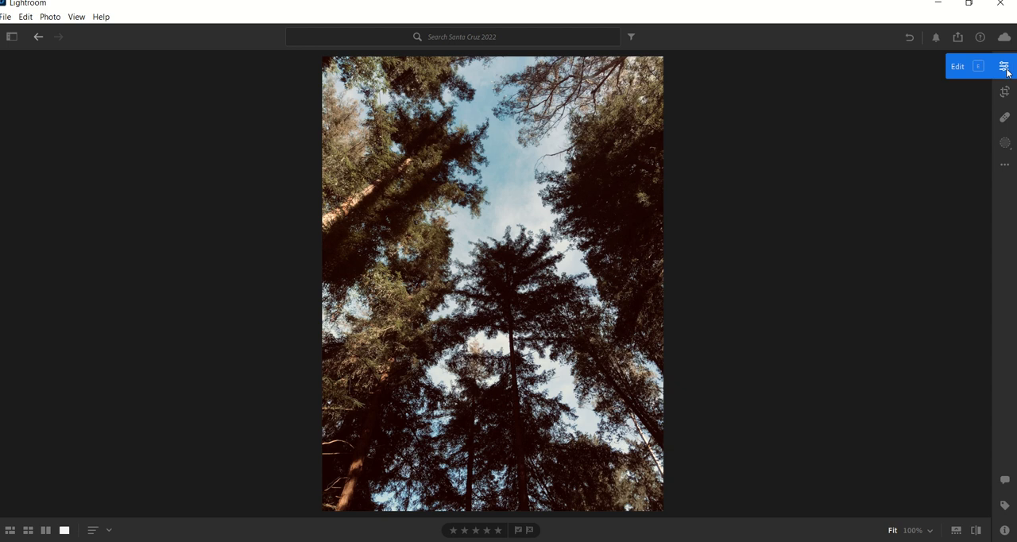
Open the forest photo for editing and set Exposure +0.66, Contrast +23, Highlights +40, Shadows +54, Whites 0 and Blacks -39.
{"action": "left_click", "coordinate": [1004, 68]}
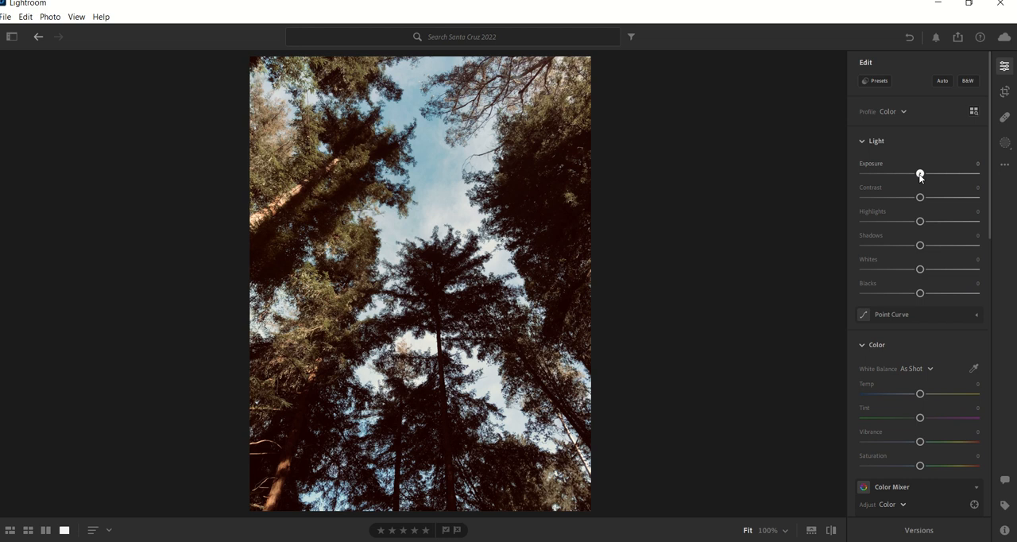
{"action": "left_click_drag", "start_coordinate": [920, 174], "coordinate": [928, 176]}
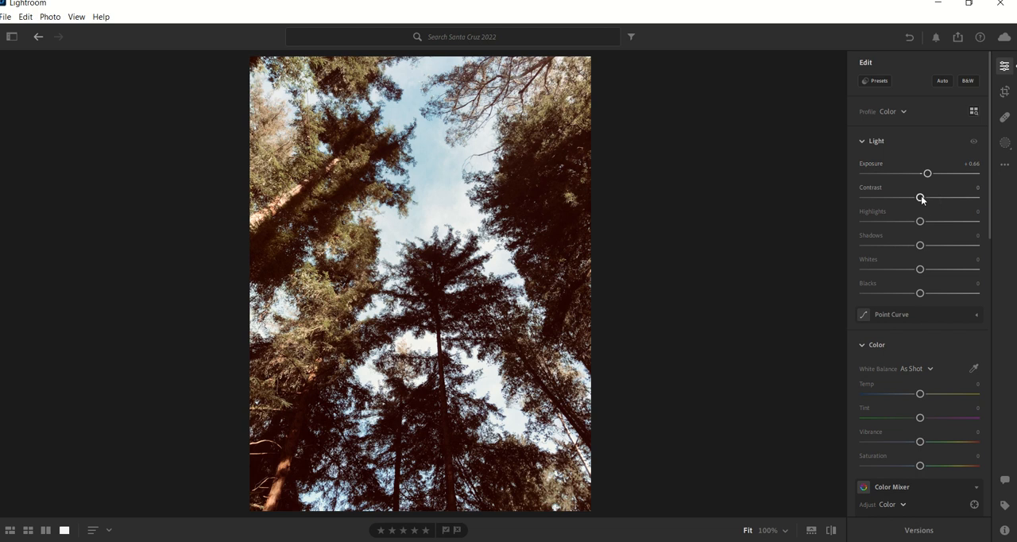
{"action": "left_click_drag", "start_coordinate": [921, 199], "coordinate": [944, 270]}
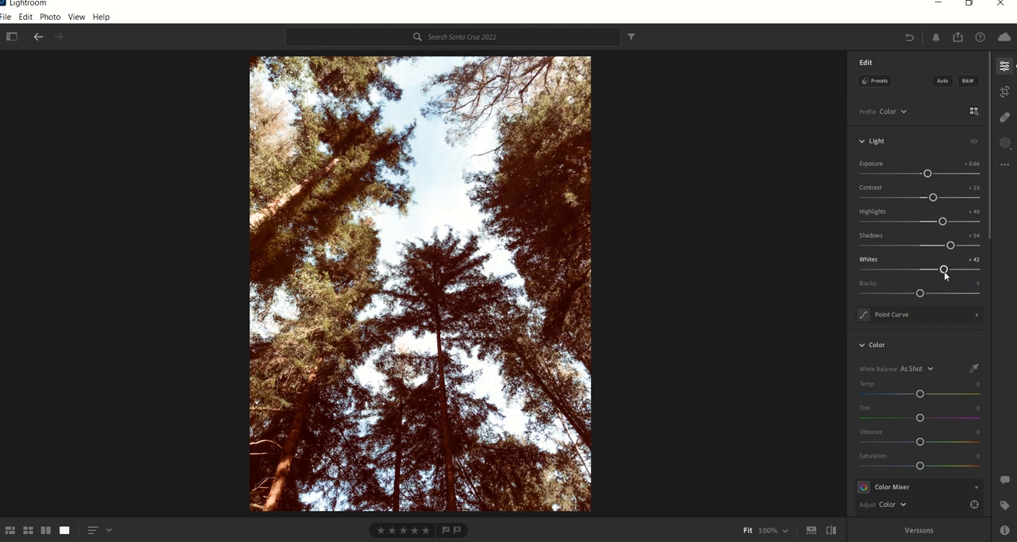
{"action": "double_click", "coordinate": [945, 271]}
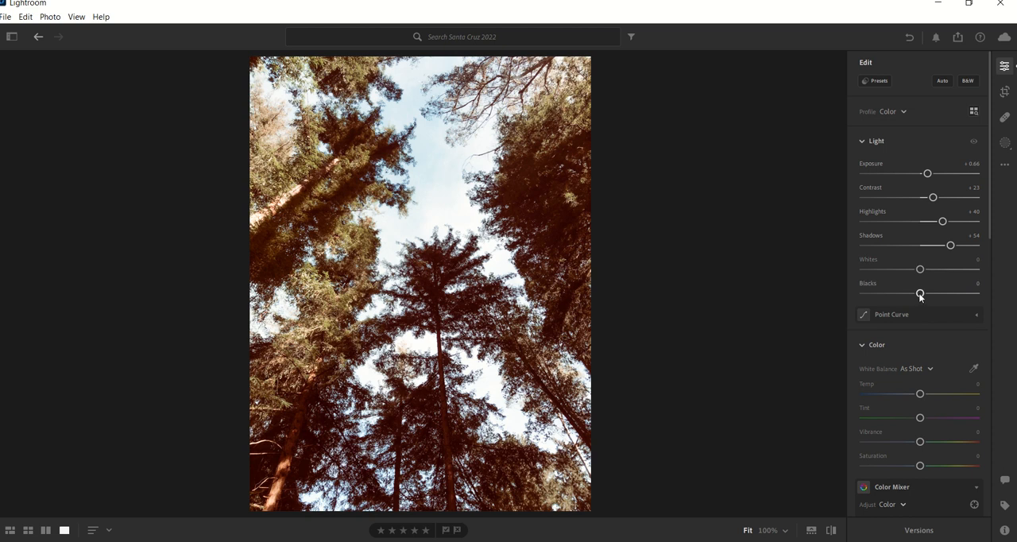
{"action": "left_click_drag", "start_coordinate": [920, 293], "coordinate": [901, 291]}
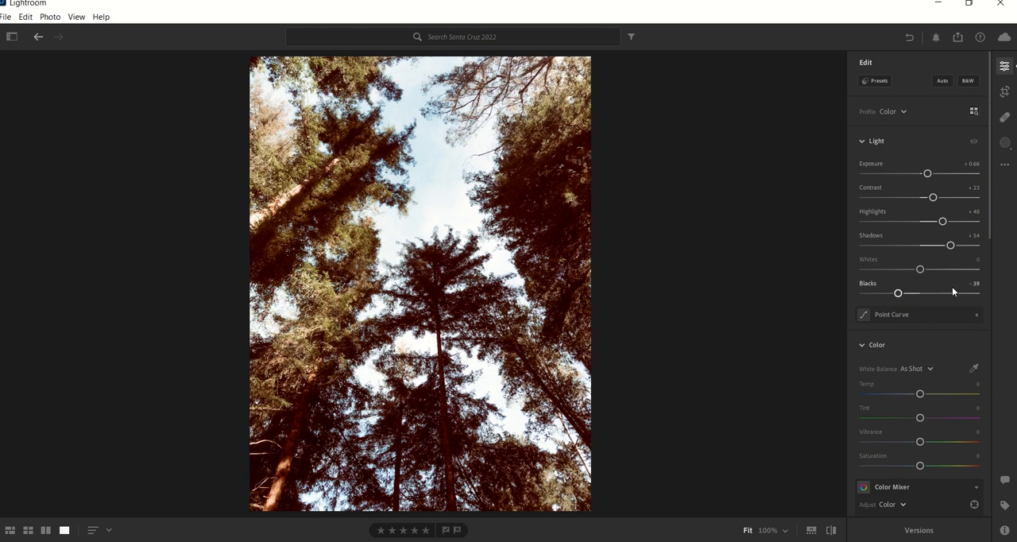
Set the colour Temp to +17 and Vibrance to +27, trying Tint and Saturation changes and resetting both to 0.
{"action": "scroll", "coordinate": [952, 287], "scroll_direction": "down", "scroll_amount": 2}
{"action": "scroll", "coordinate": [952, 291], "scroll_direction": "down", "scroll_amount": 2}
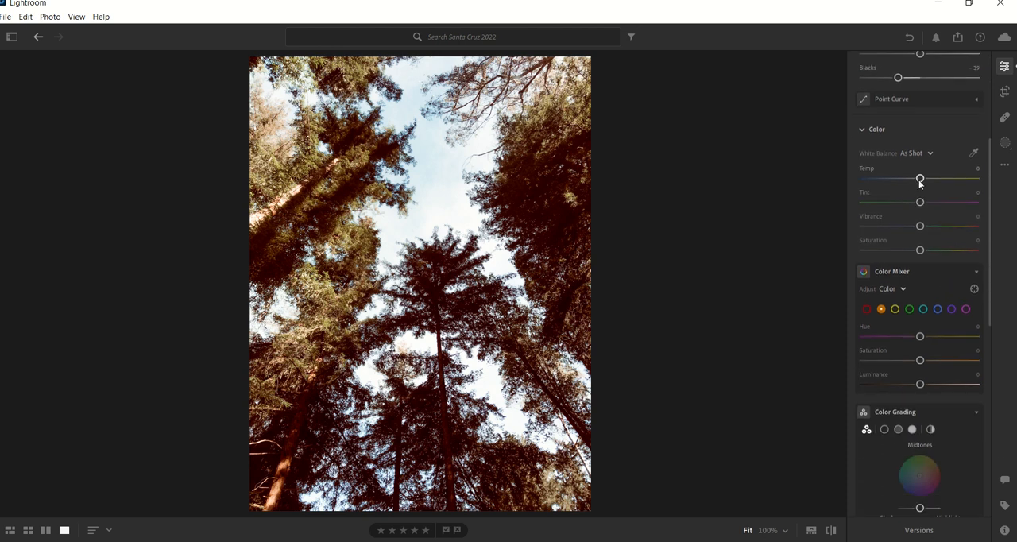
{"action": "left_click_drag", "start_coordinate": [921, 179], "coordinate": [915, 206]}
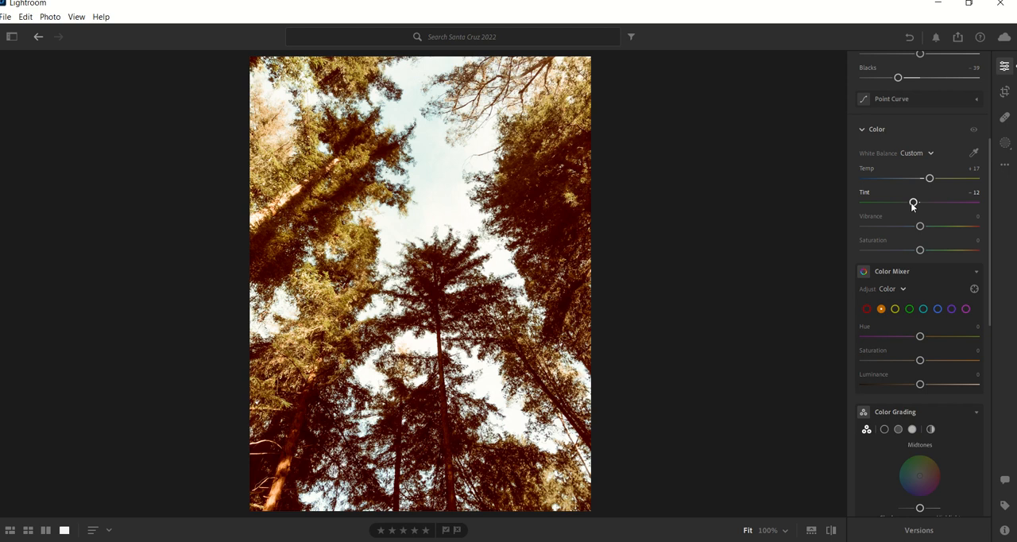
{"action": "double_click", "coordinate": [914, 204]}
{"action": "left_click_drag", "start_coordinate": [920, 228], "coordinate": [901, 253]}
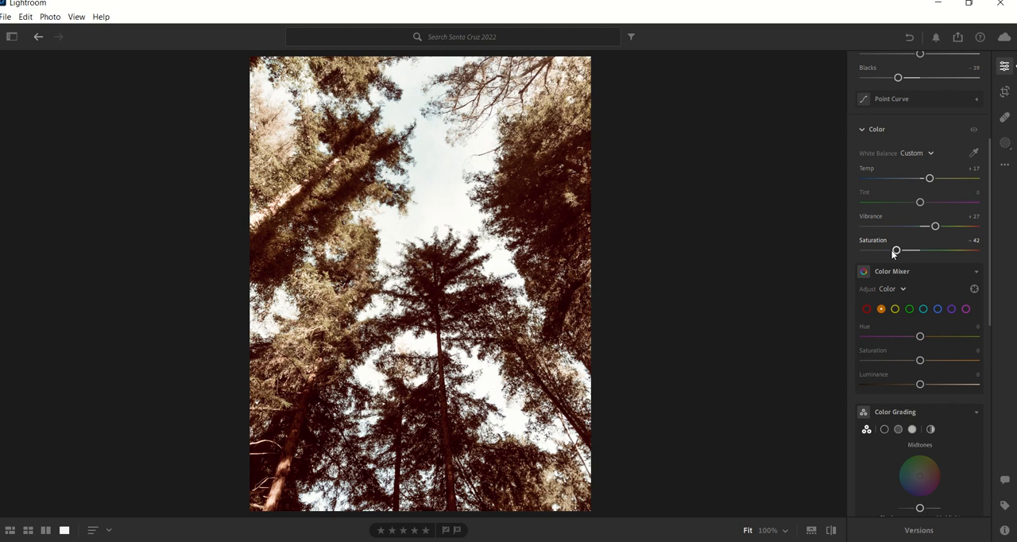
{"action": "double_click", "coordinate": [893, 252]}
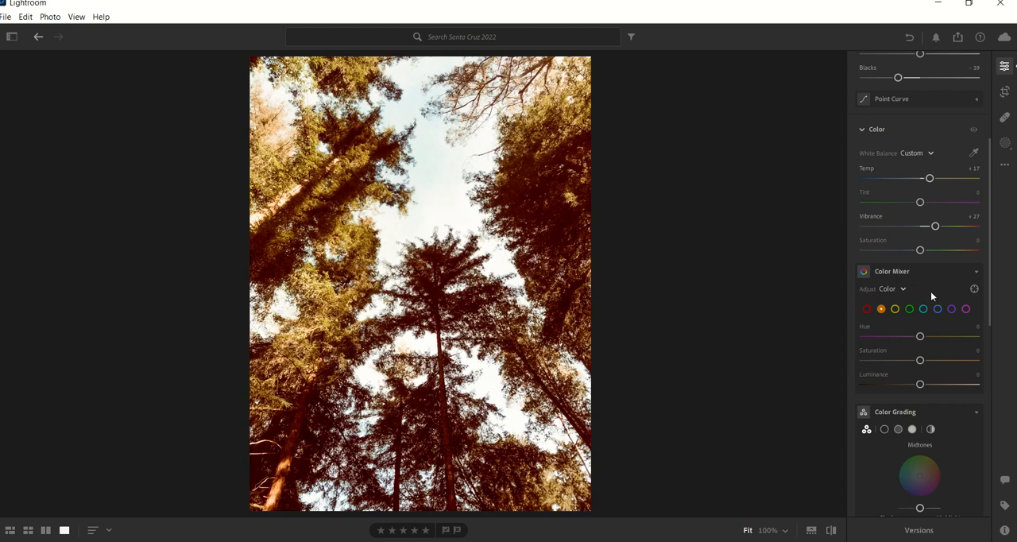
In the Color Mixer, set orange to Hue -57, Saturation +7 and Luminance +42, and shift yellow Hue to -32 by targeting the foliage.
{"action": "scroll", "coordinate": [927, 301], "scroll_direction": "down", "scroll_amount": 3}
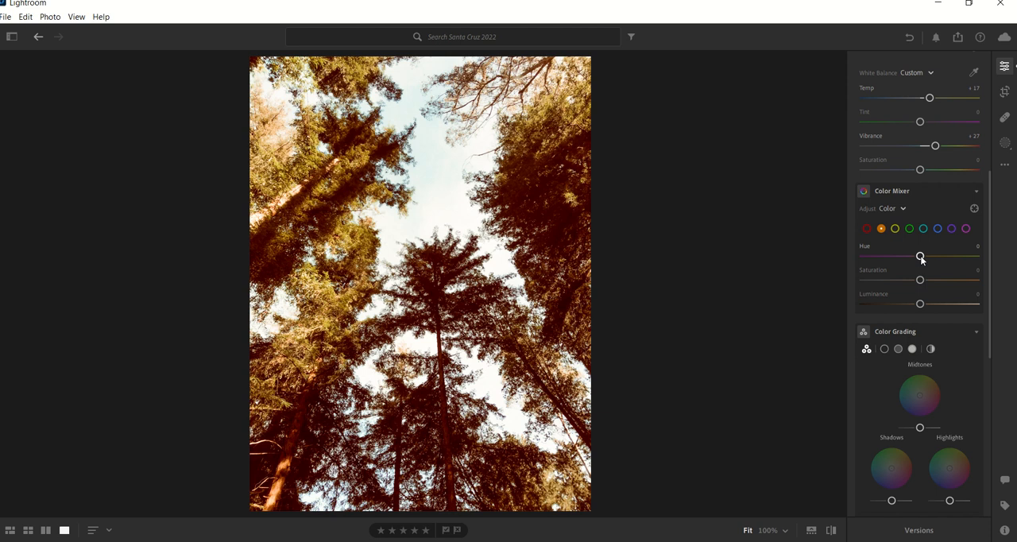
{"action": "left_click_drag", "start_coordinate": [922, 257], "coordinate": [944, 308]}
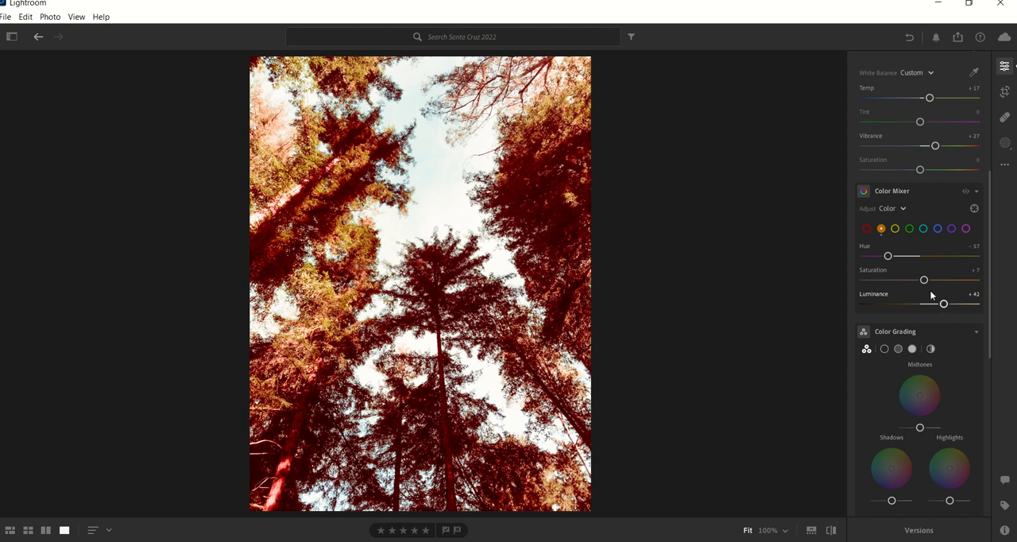
{"action": "left_click", "coordinate": [974, 208]}
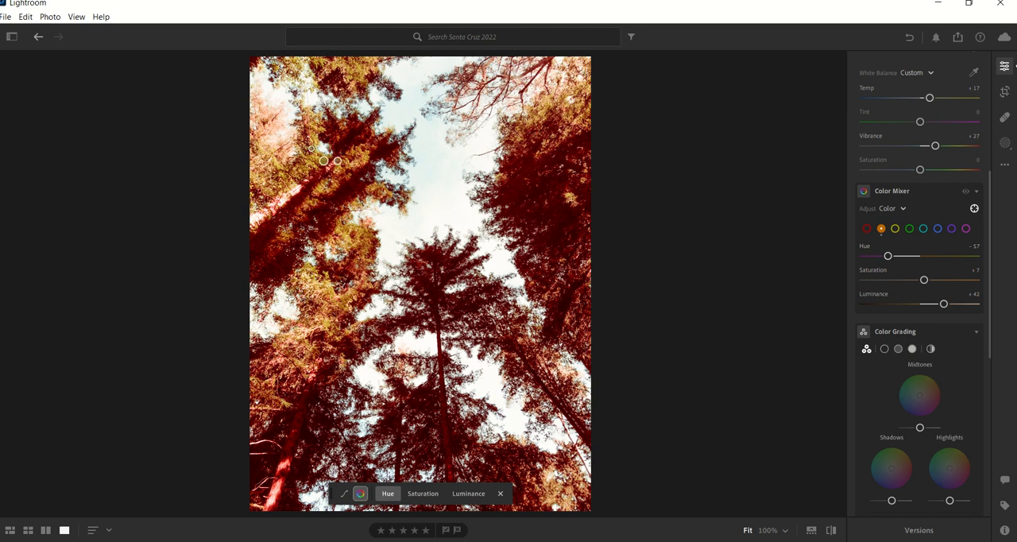
{"action": "left_click", "coordinate": [311, 149]}
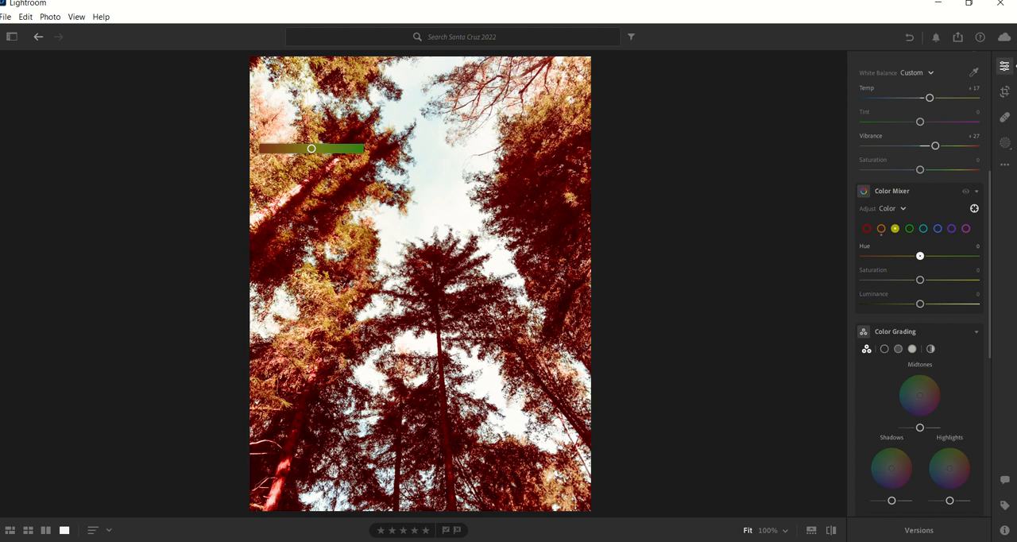
{"action": "mouse_move", "coordinate": [312, 149]}
{"action": "left_mouse_down"}
{"action": "mouse_move", "coordinate": [282, 149]}
{"action": "mouse_move", "coordinate": [334, 149]}
{"action": "mouse_move", "coordinate": [296, 148]}
{"action": "left_mouse_up"}
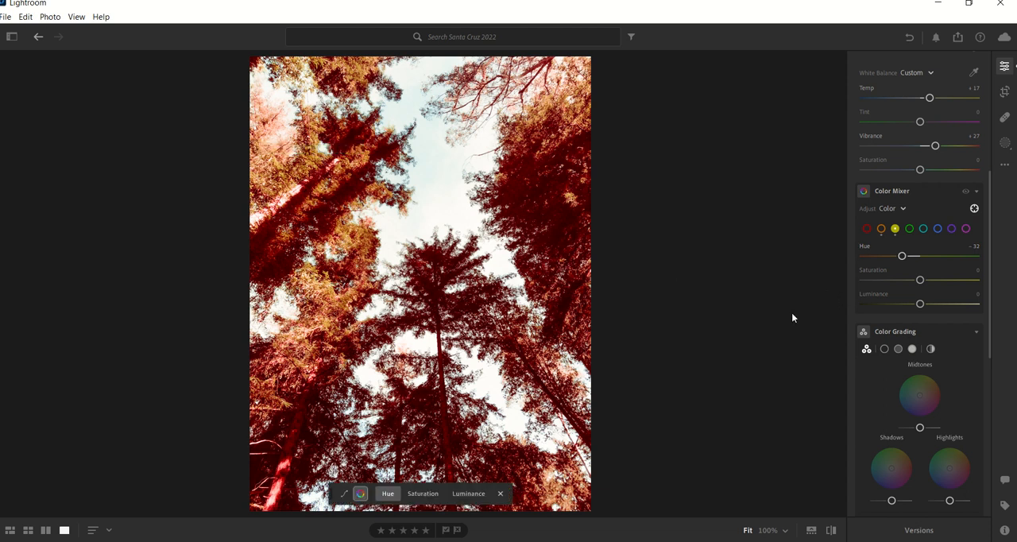
Tint the shadows blue with Color Grading and view the Highlights and Global colour wheels.
{"action": "scroll", "coordinate": [912, 343], "scroll_direction": "down", "scroll_amount": 3}
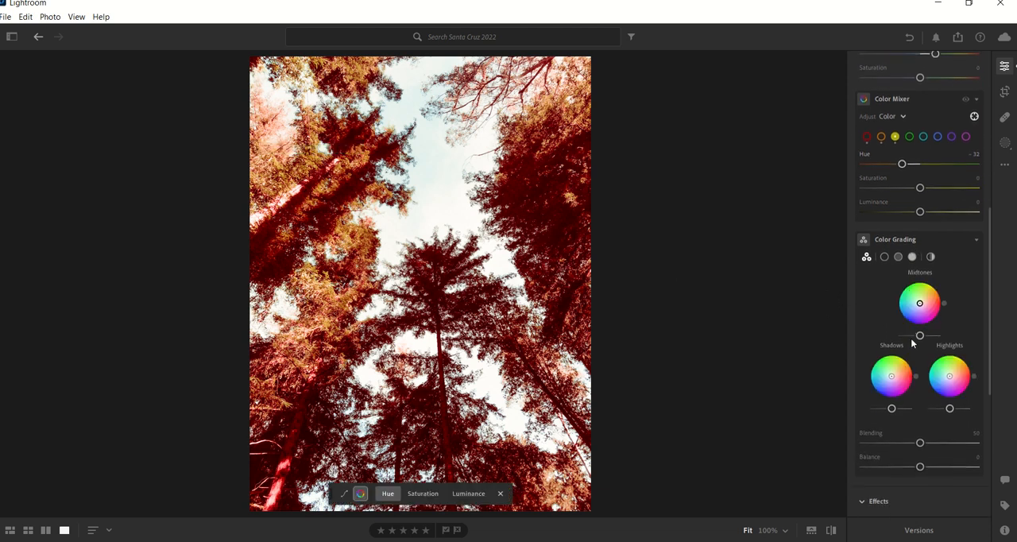
{"action": "left_click", "coordinate": [884, 253]}
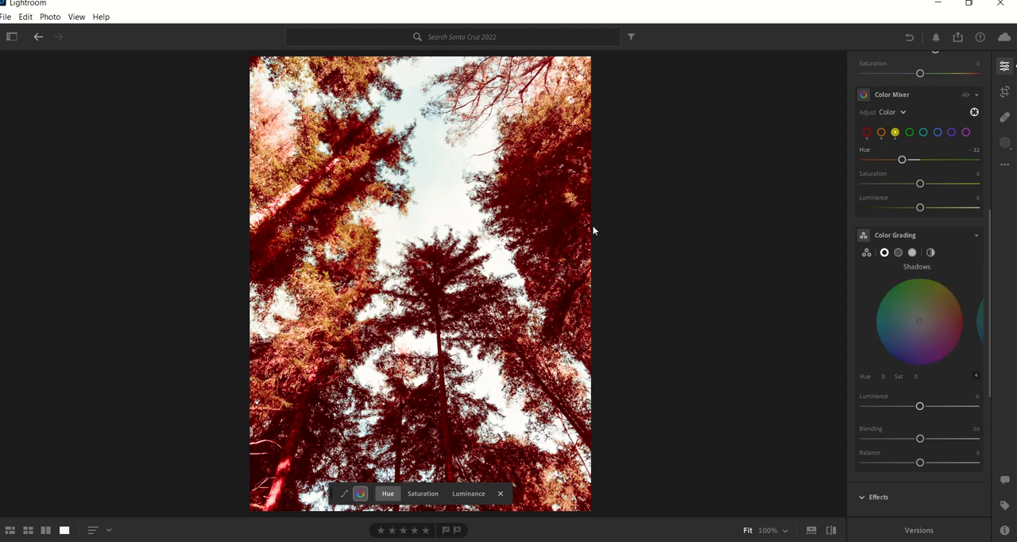
{"action": "left_click_drag", "start_coordinate": [920, 322], "coordinate": [939, 302]}
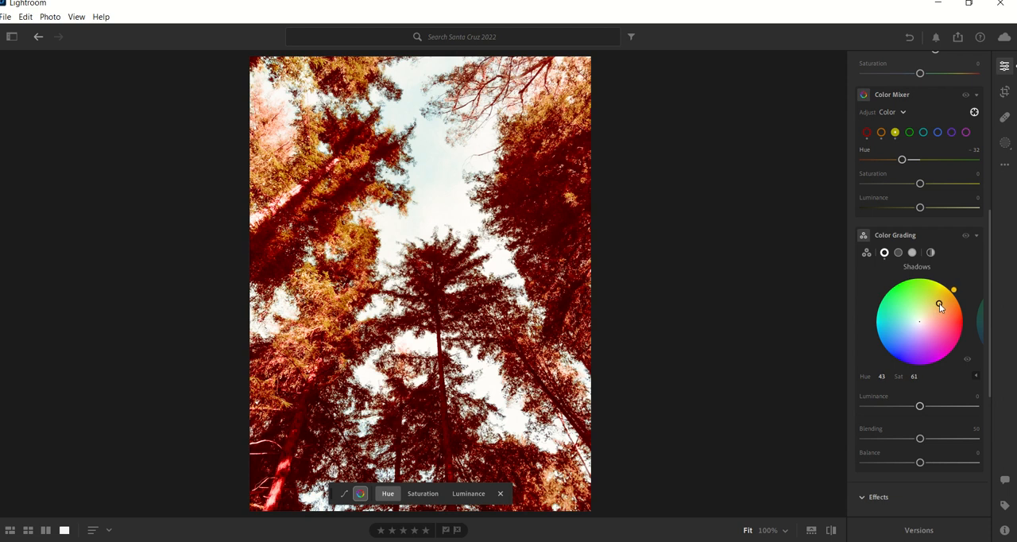
{"action": "left_click_drag", "start_coordinate": [939, 303], "coordinate": [907, 337]}
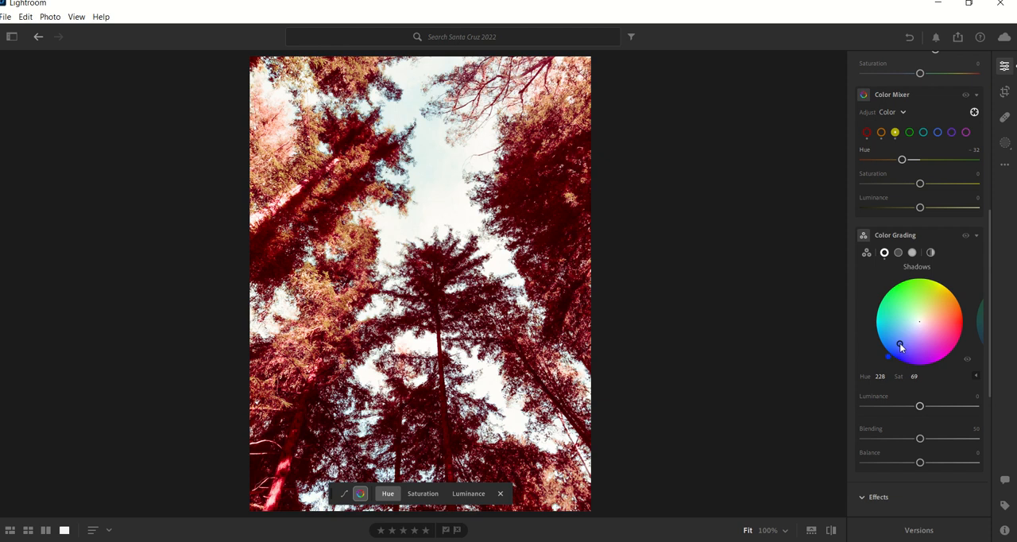
{"action": "left_click", "coordinate": [912, 252]}
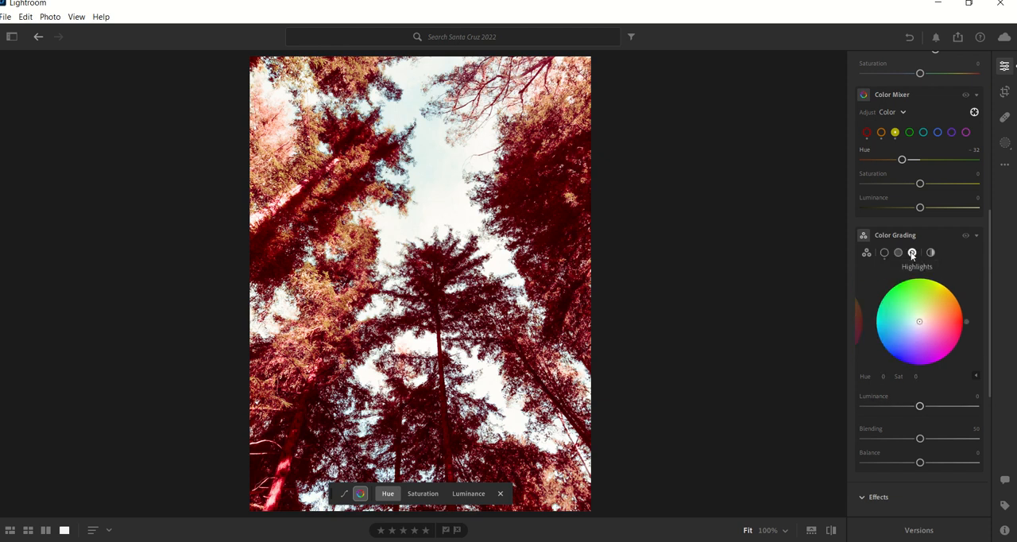
{"action": "left_click", "coordinate": [929, 253]}
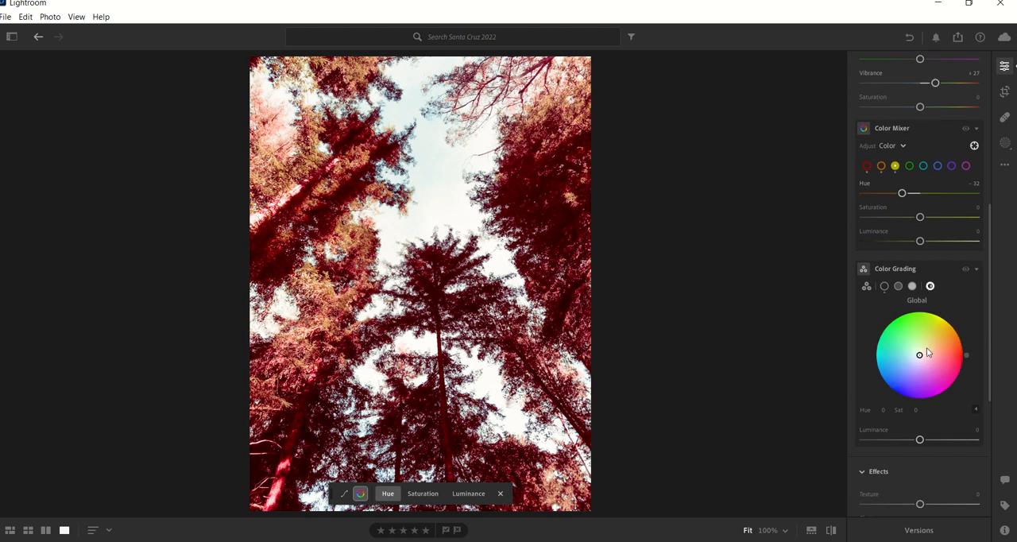
Set the effects to Texture -56, Clarity +51, Dehaze -14, Vignette -25 and Grain 53.
{"action": "scroll", "coordinate": [924, 346], "scroll_direction": "down", "scroll_amount": 2}
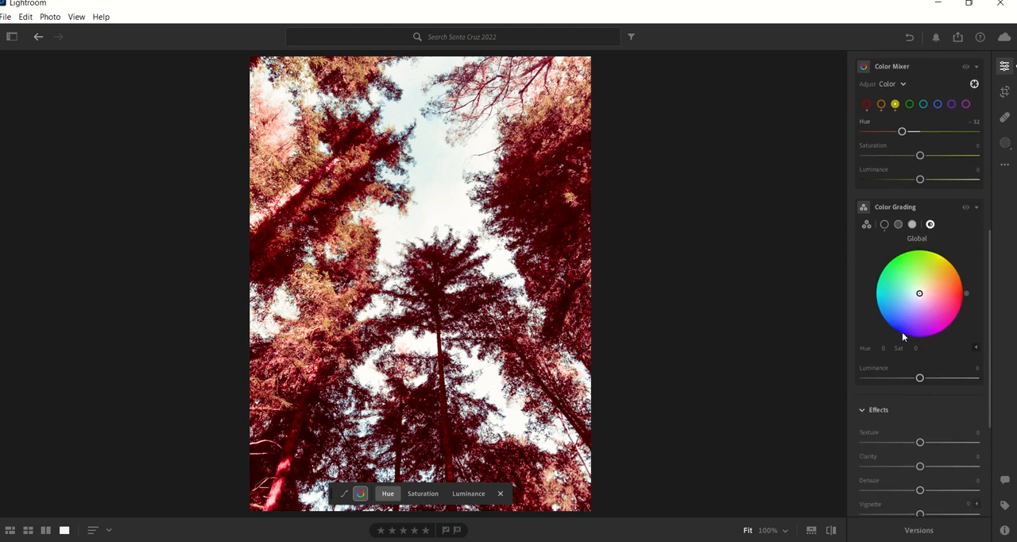
{"action": "scroll", "coordinate": [940, 261], "scroll_direction": "down", "scroll_amount": 4}
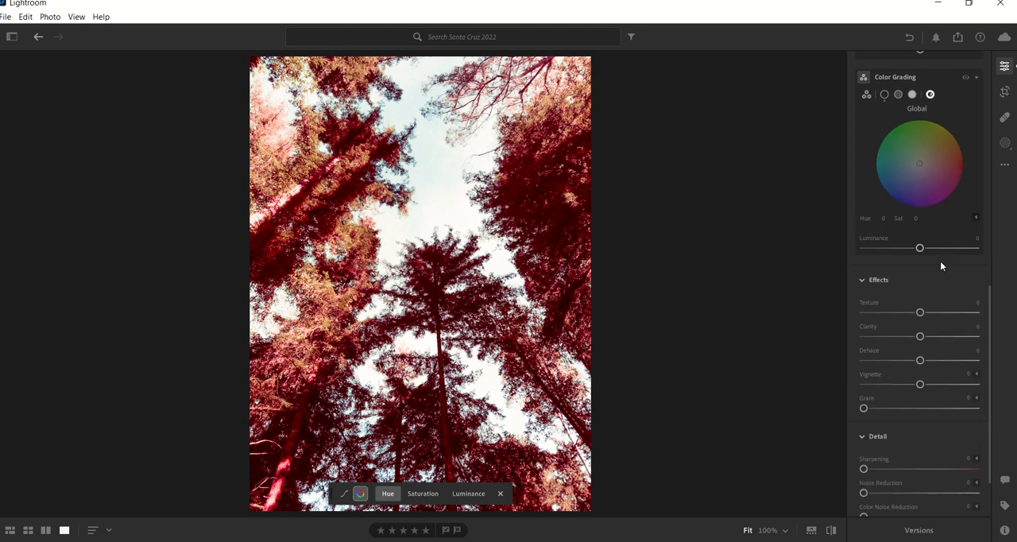
{"action": "scroll", "coordinate": [940, 260], "scroll_direction": "down", "scroll_amount": 2}
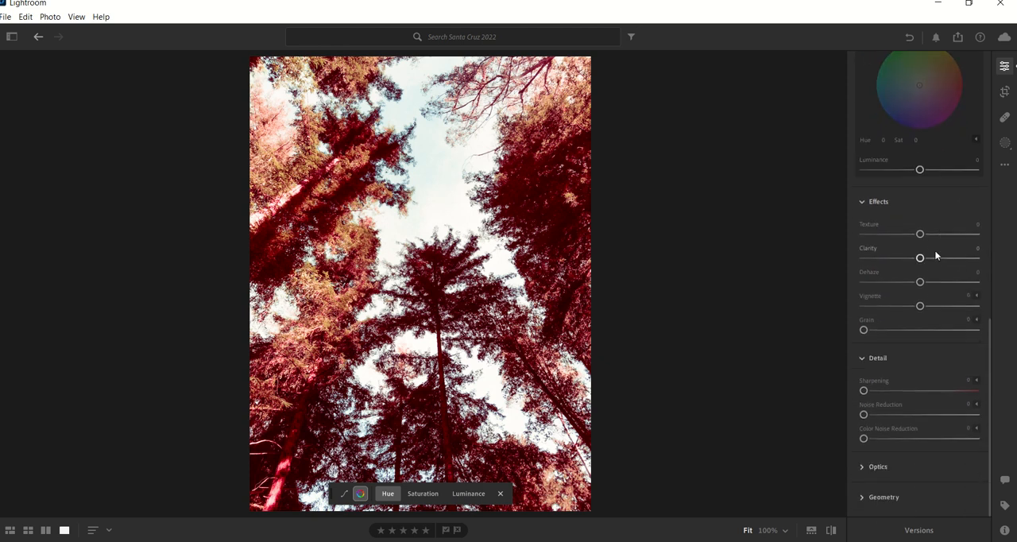
{"action": "left_click_drag", "start_coordinate": [920, 234], "coordinate": [882, 240]}
{"action": "left_click_drag", "start_coordinate": [919, 257], "coordinate": [914, 284]}
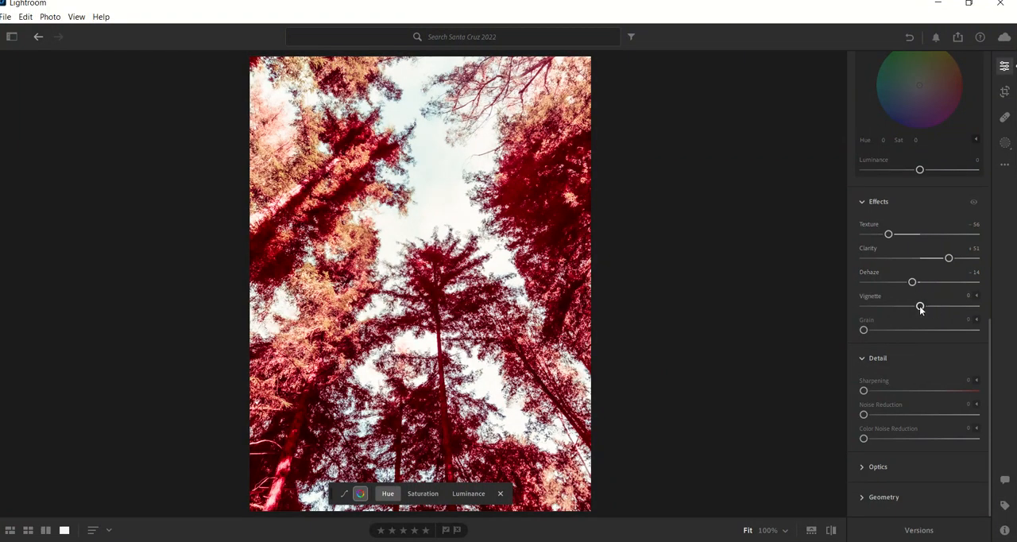
{"action": "left_click_drag", "start_coordinate": [920, 307], "coordinate": [924, 329]}
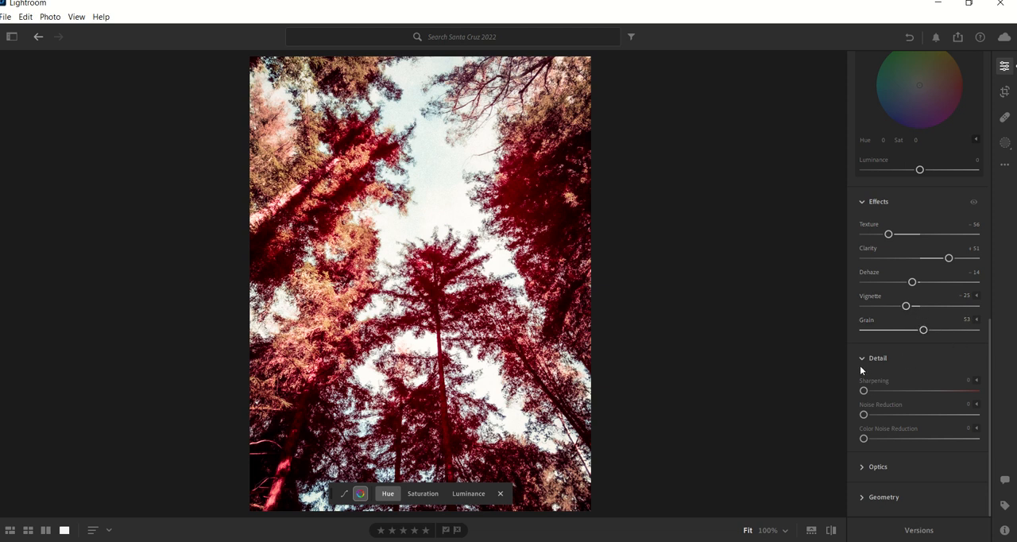
Try raising Sharpening, reset it to 0, and compare the edited photo with the original.
{"action": "left_click_drag", "start_coordinate": [863, 390], "coordinate": [906, 390]}
{"action": "double_click", "coordinate": [872, 392]}
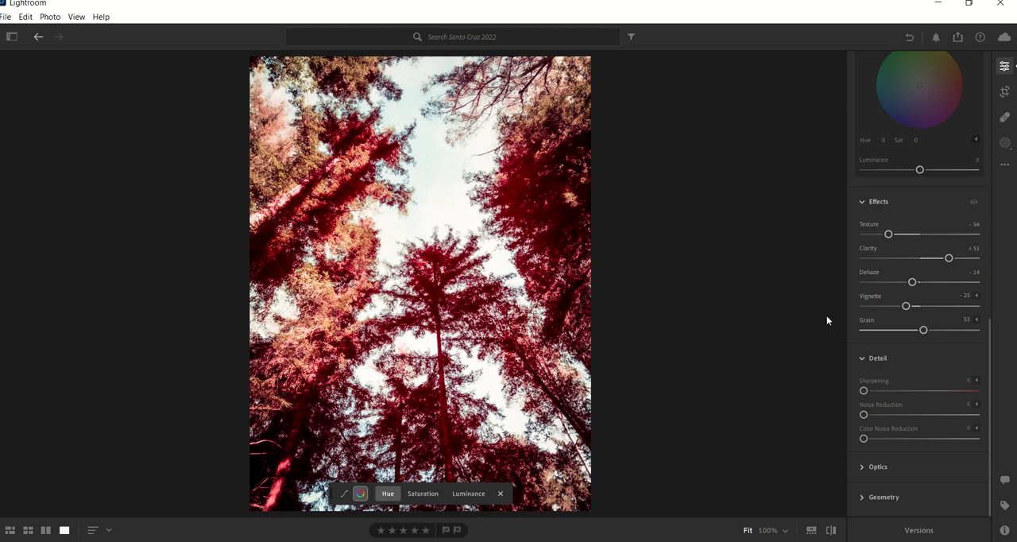
{"action": "left_click", "coordinate": [834, 536]}
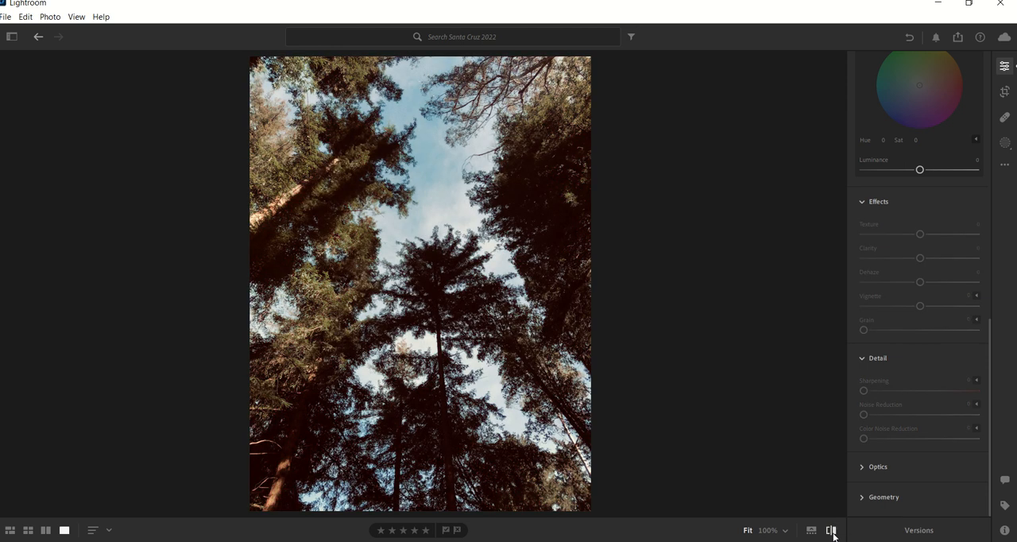
{"action": "left_click", "coordinate": [833, 537]}
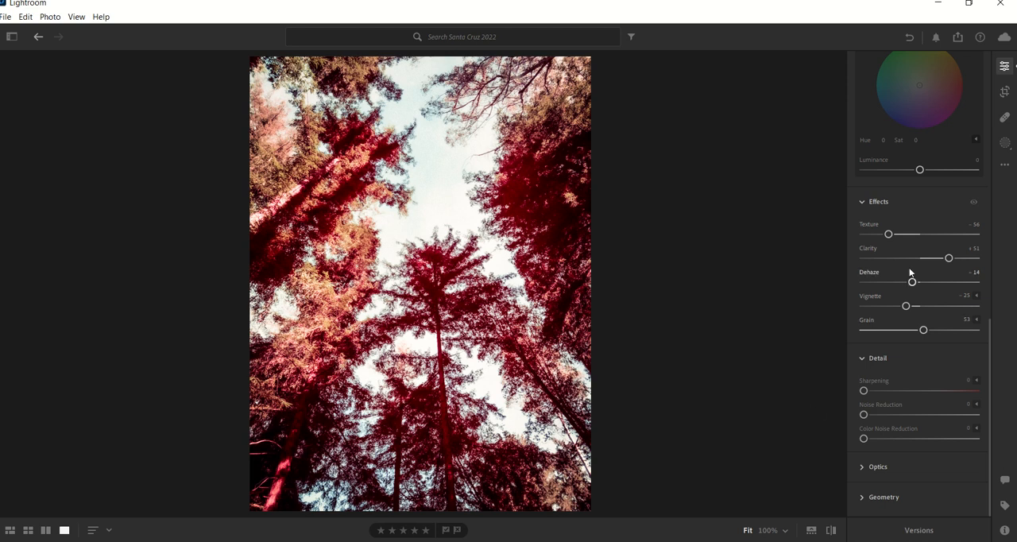
Reset Exposure, Contrast, Highlights and Shadows individually to 0.
{"action": "scroll", "coordinate": [910, 270], "scroll_direction": "up", "scroll_amount": 10}
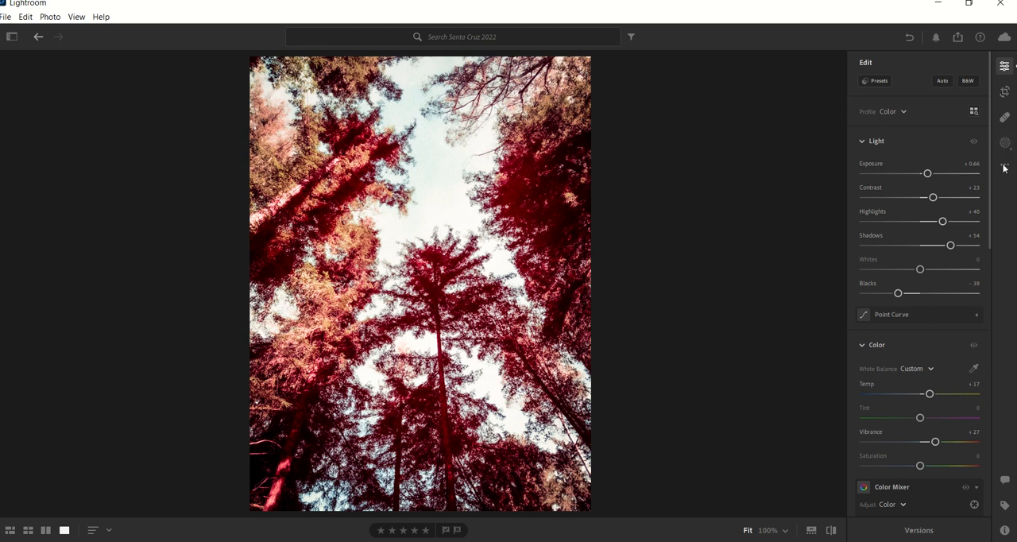
{"action": "double_click", "coordinate": [927, 174]}
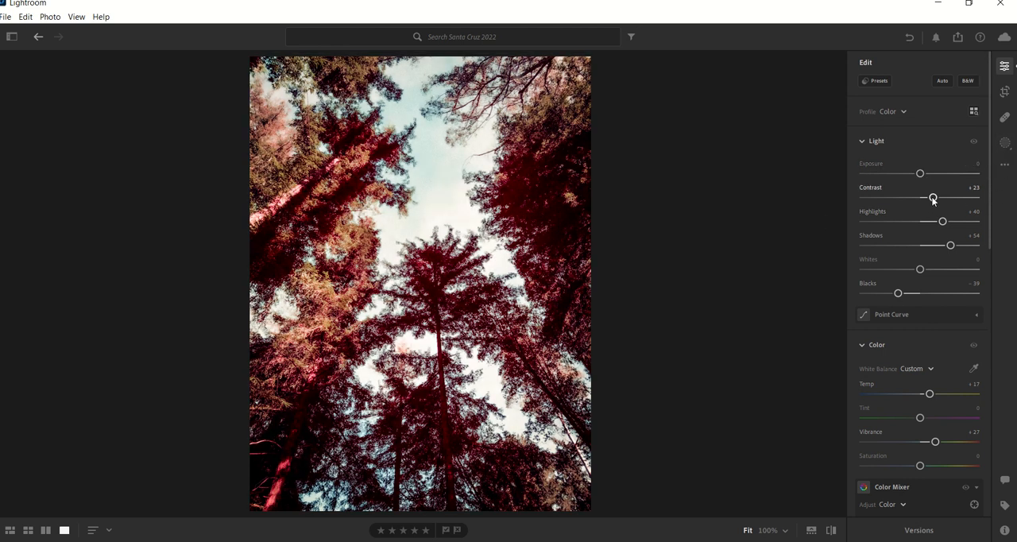
{"action": "double_click", "coordinate": [933, 198]}
{"action": "double_click", "coordinate": [942, 220]}
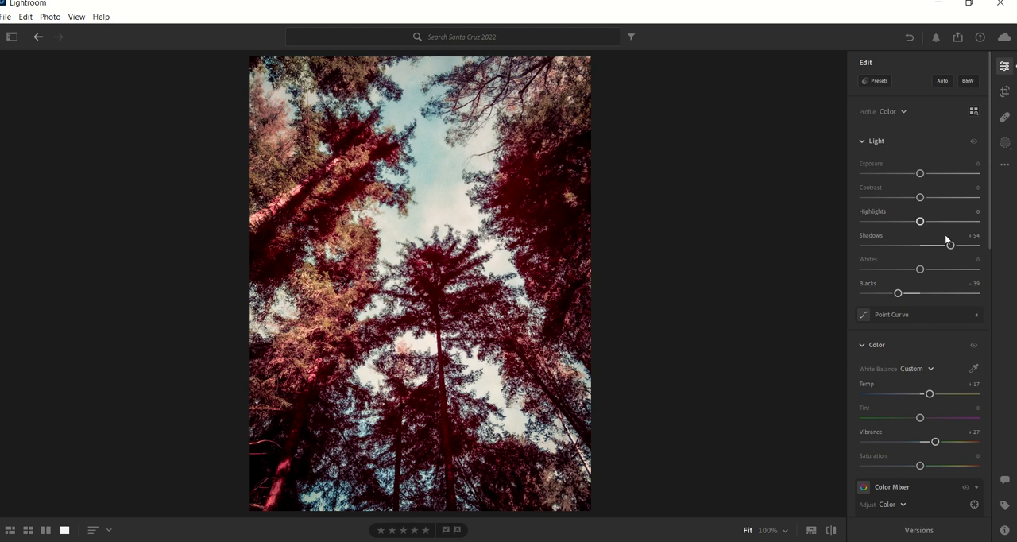
{"action": "double_click", "coordinate": [951, 244]}
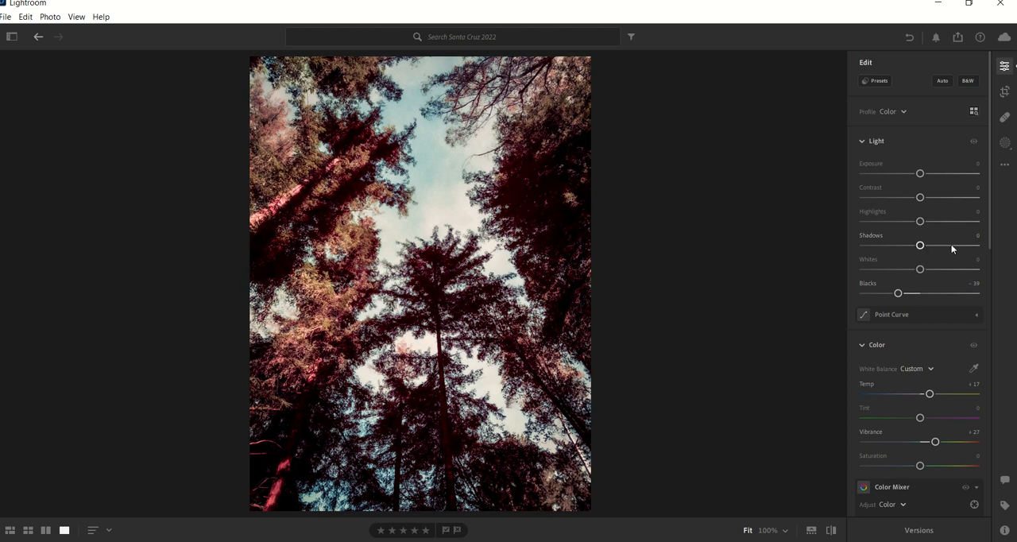
Reset all edits on the photo and apply the Auto adjustments.
{"action": "left_click", "coordinate": [1004, 165]}
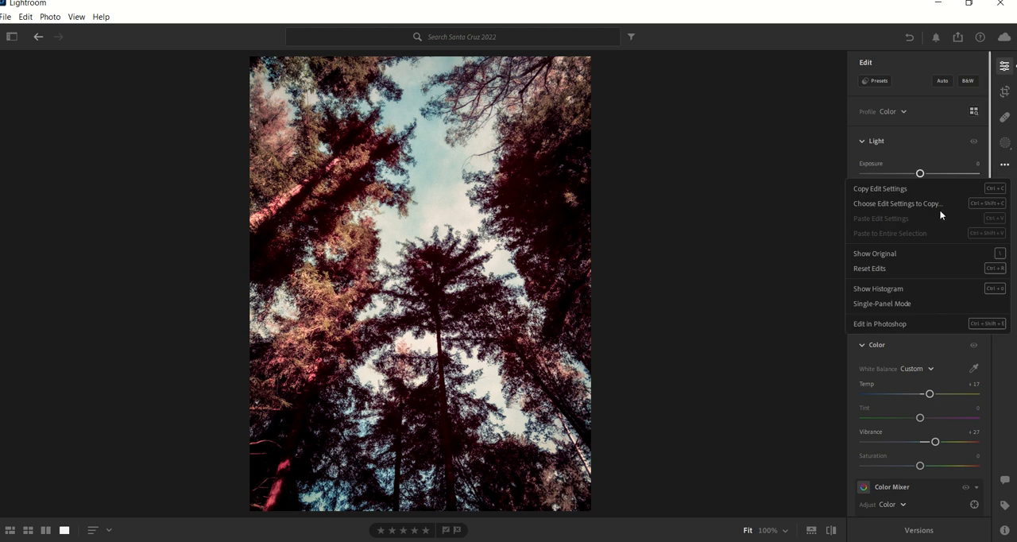
{"action": "left_click", "coordinate": [867, 269]}
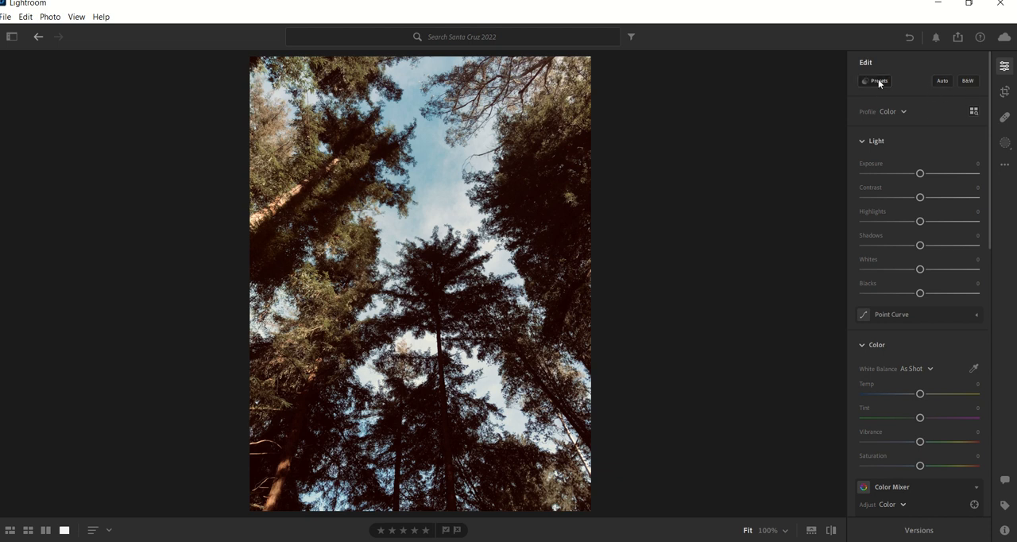
{"action": "left_click", "coordinate": [944, 80]}
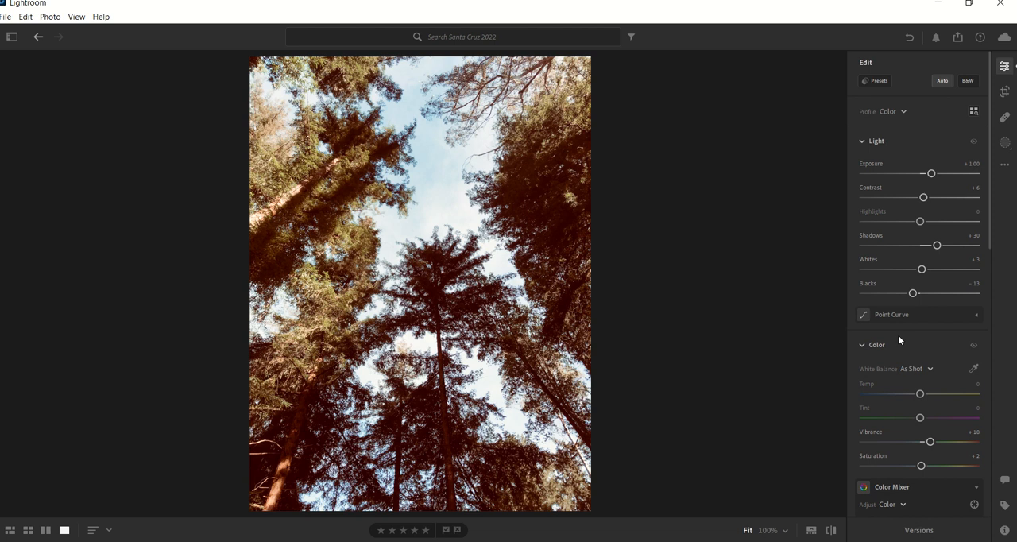
{"action": "scroll", "coordinate": [899, 338], "scroll_direction": "down", "scroll_amount": 3}
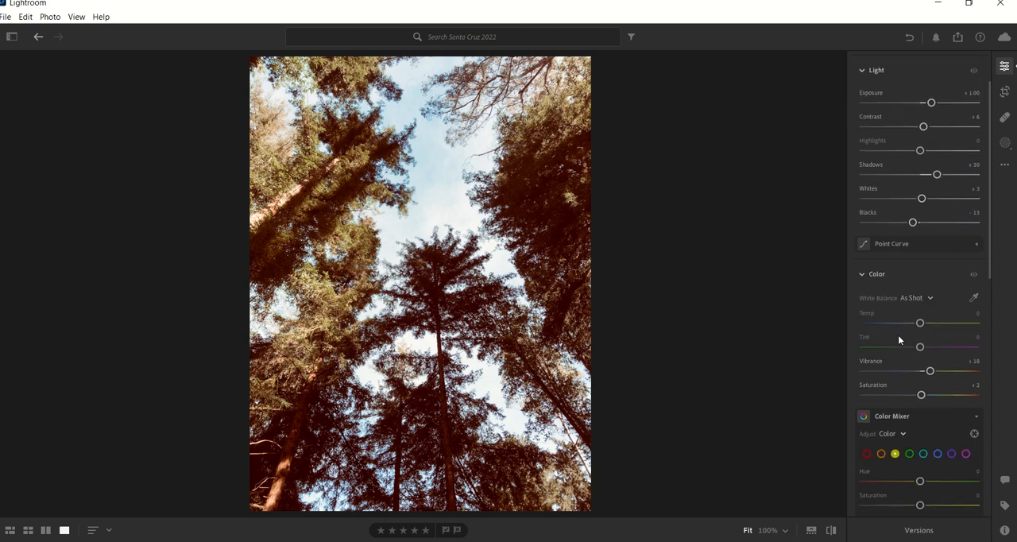
{"action": "scroll", "coordinate": [899, 337], "scroll_direction": "up", "scroll_amount": 3}
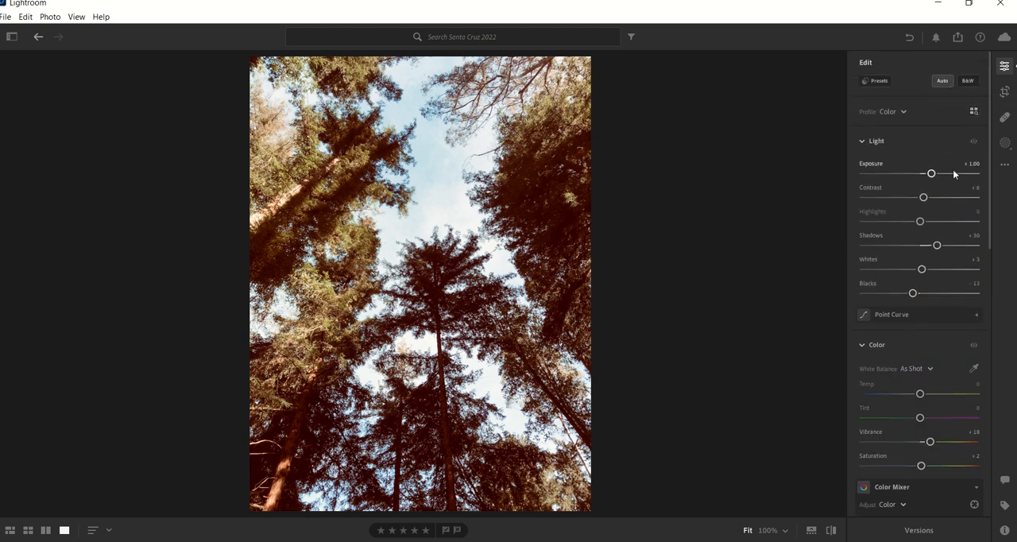
Undo the Auto adjustments, try the black-and-white conversion with its B&W Mixer, and undo that conversion.
{"action": "key", "text": "ctrl+z"}
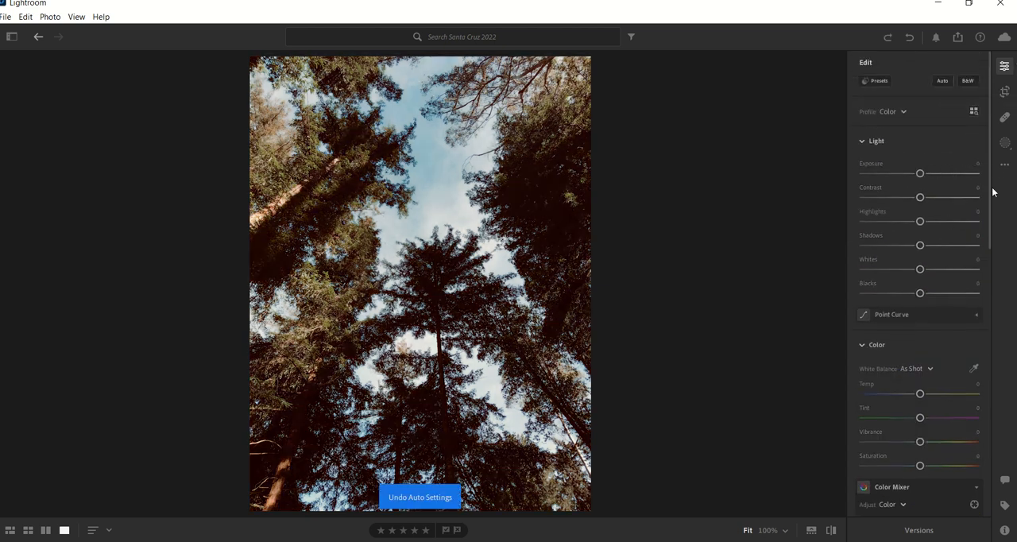
{"action": "left_click", "coordinate": [967, 82]}
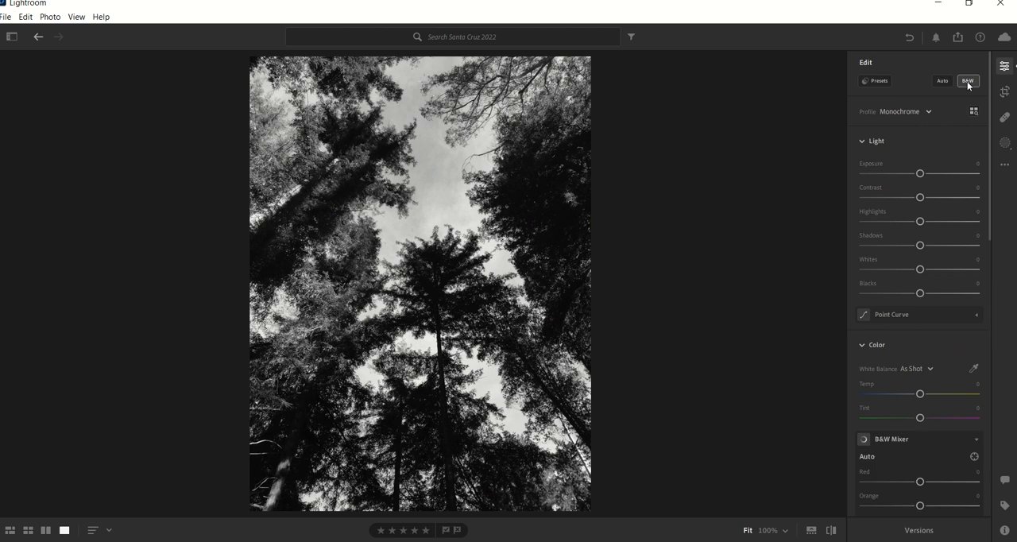
{"action": "scroll", "coordinate": [933, 307], "scroll_direction": "down", "scroll_amount": 8}
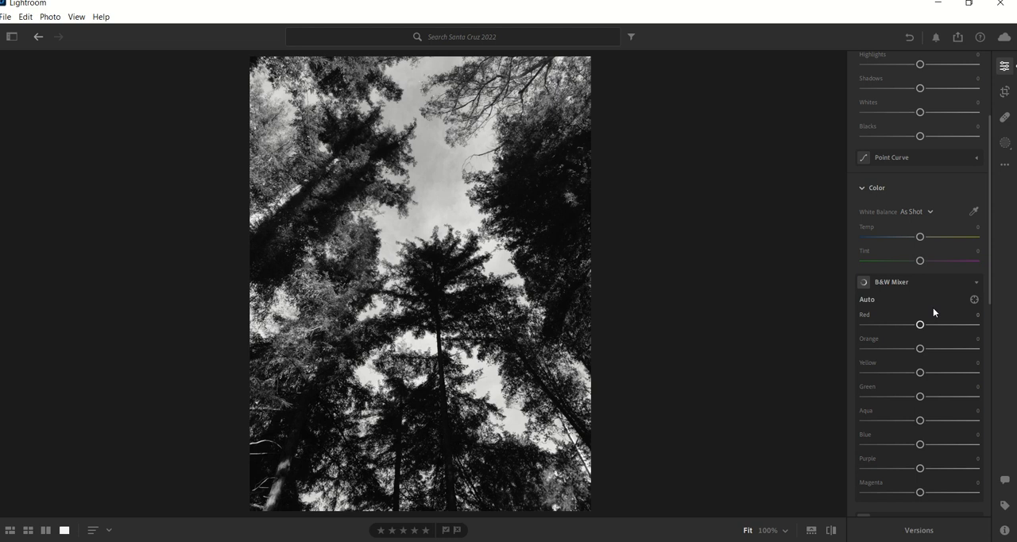
{"action": "scroll", "coordinate": [933, 312], "scroll_direction": "up", "scroll_amount": 8}
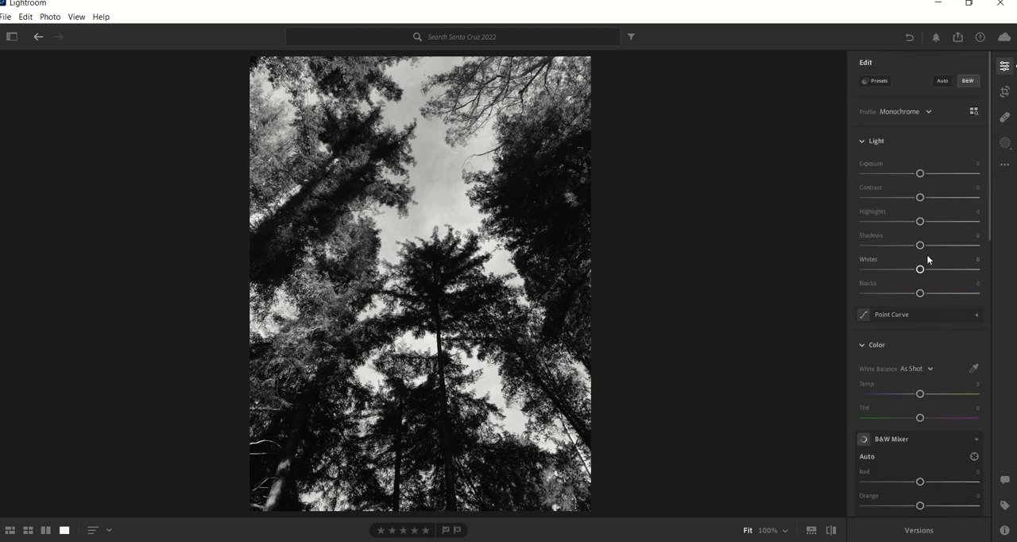
{"action": "key", "text": "ctrl+z"}
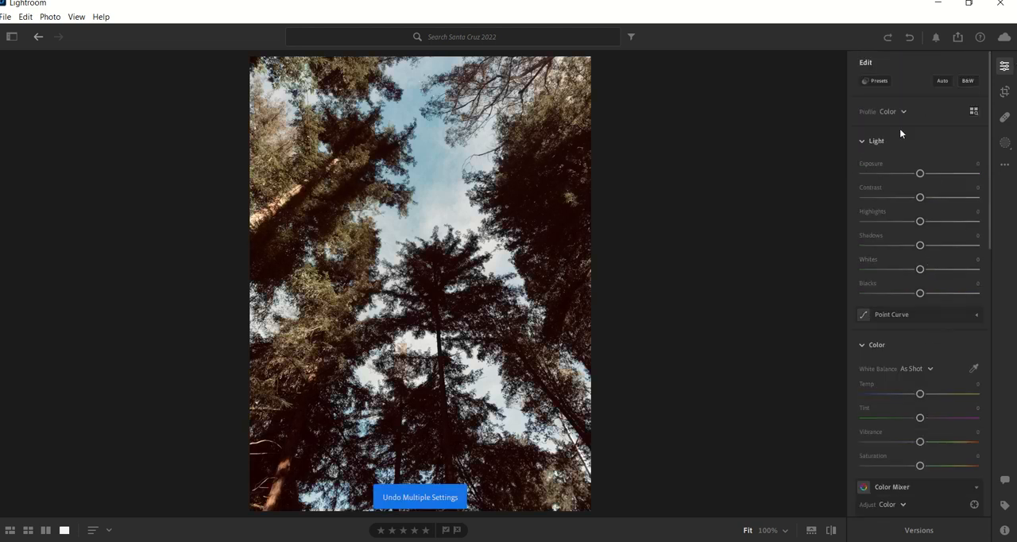
Preview the recommended presets on the forest photo and list more presets like the dark one with the deep blue sky.
{"action": "left_click", "coordinate": [865, 81]}
{"action": "mouse_move", "coordinate": [417, 2]}
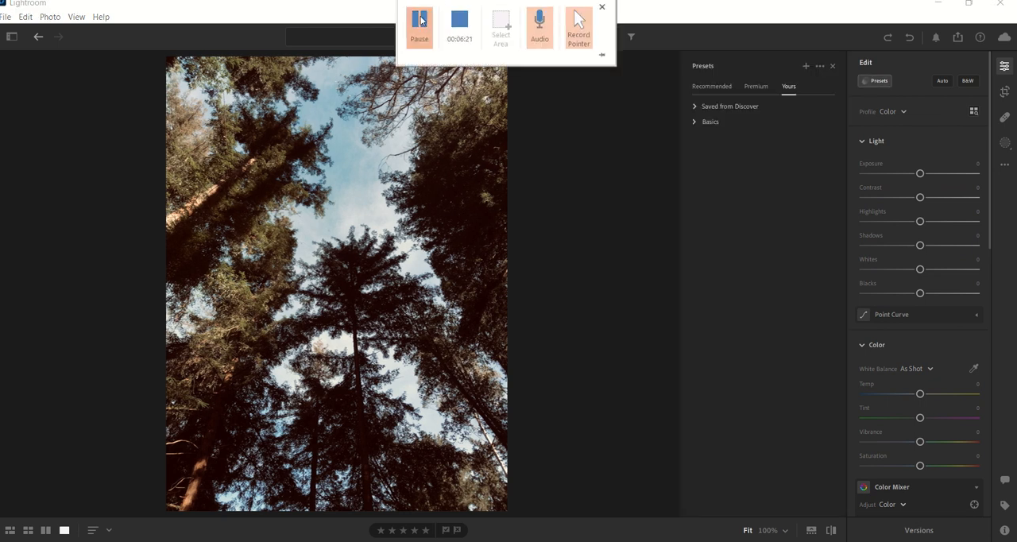
{"action": "left_click", "coordinate": [701, 88]}
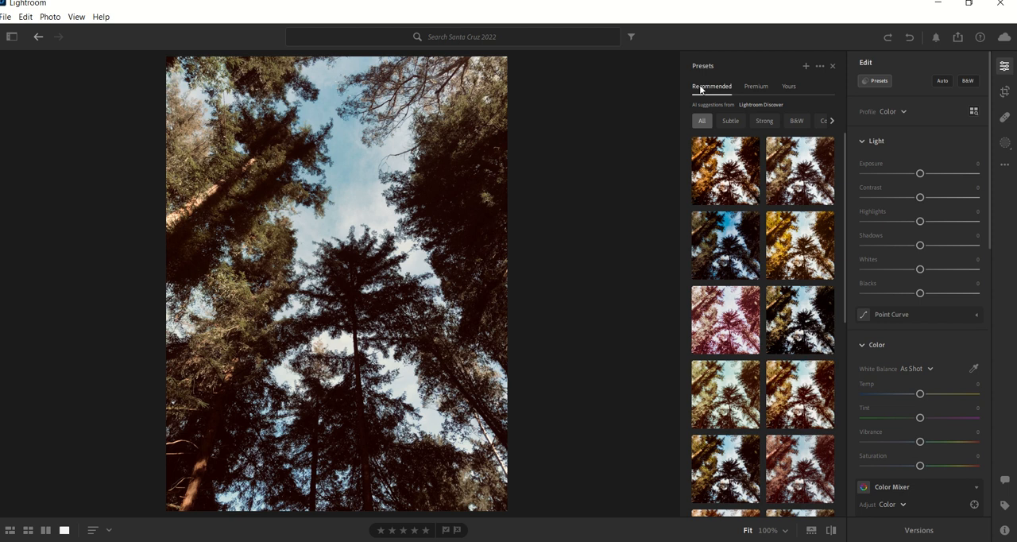
{"action": "left_click", "coordinate": [725, 168]}
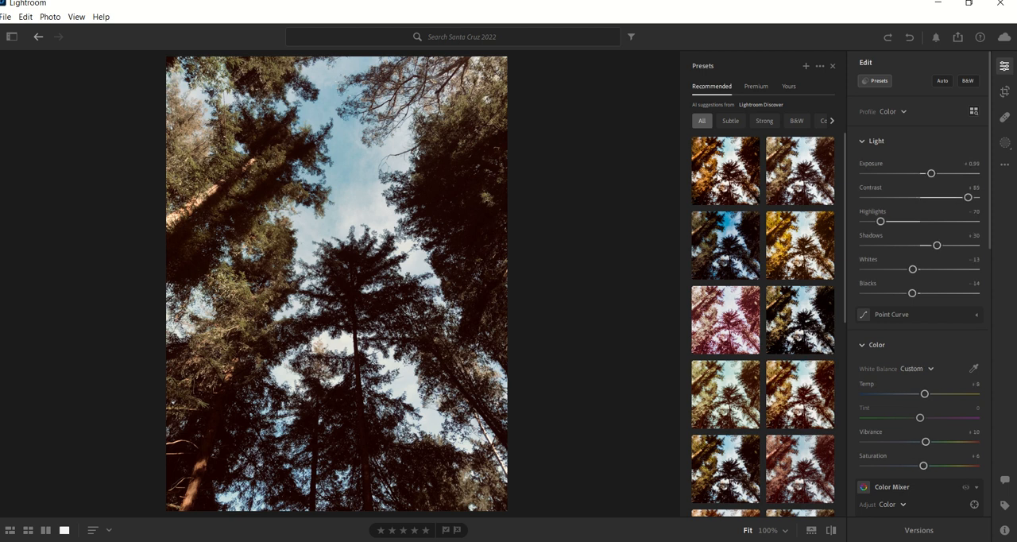
{"action": "left_click", "coordinate": [754, 270]}
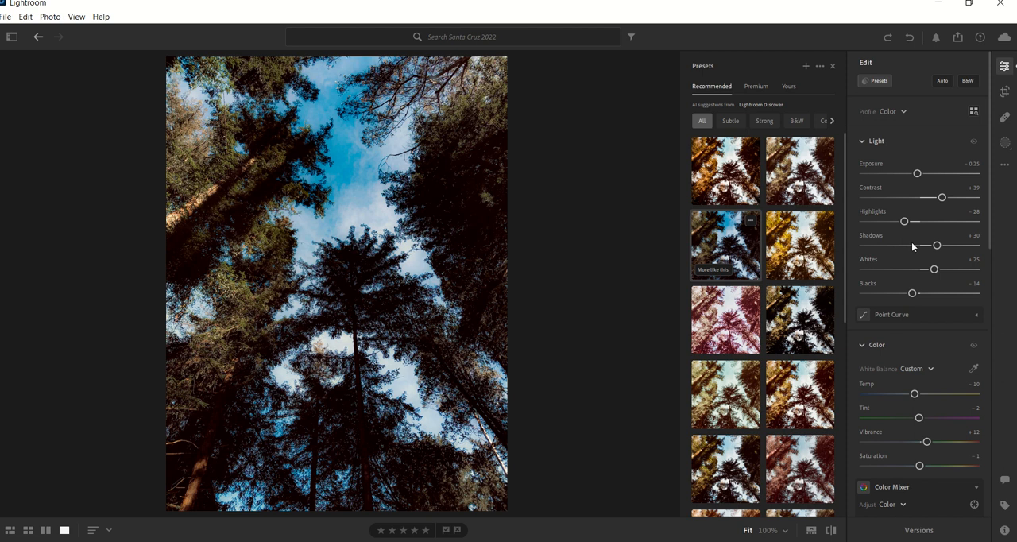
{"action": "left_click", "coordinate": [705, 271]}
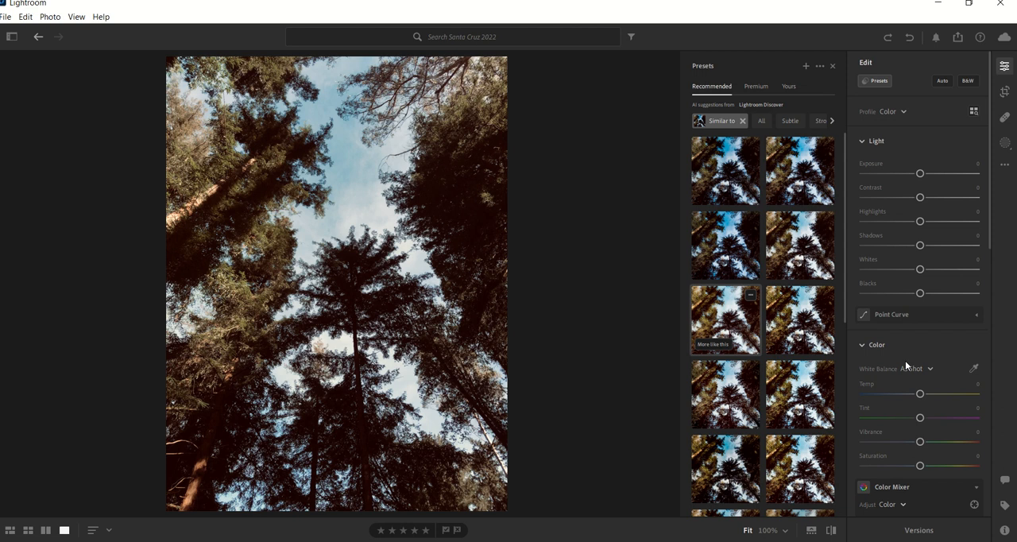
Apply the second preset in the second row of similar presets and set its Amount to 107.
{"action": "left_click", "coordinate": [790, 248]}
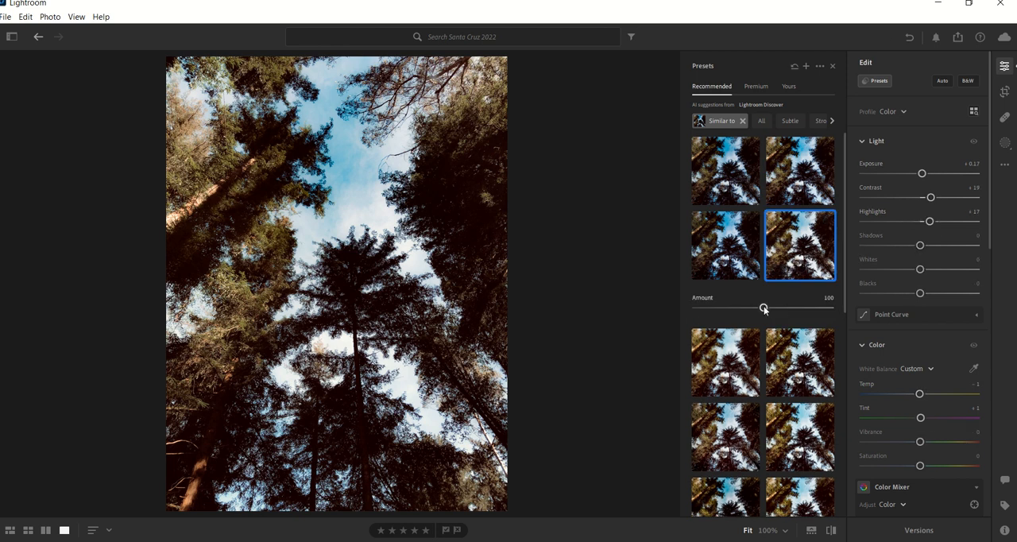
{"action": "mouse_move", "coordinate": [764, 308]}
{"action": "left_mouse_down"}
{"action": "mouse_move", "coordinate": [694, 309]}
{"action": "mouse_move", "coordinate": [846, 305]}
{"action": "mouse_move", "coordinate": [769, 308]}
{"action": "left_mouse_up"}
{"action": "scroll", "coordinate": [899, 345], "scroll_direction": "down", "scroll_amount": 6}
{"action": "scroll", "coordinate": [899, 345], "scroll_direction": "up", "scroll_amount": 6}
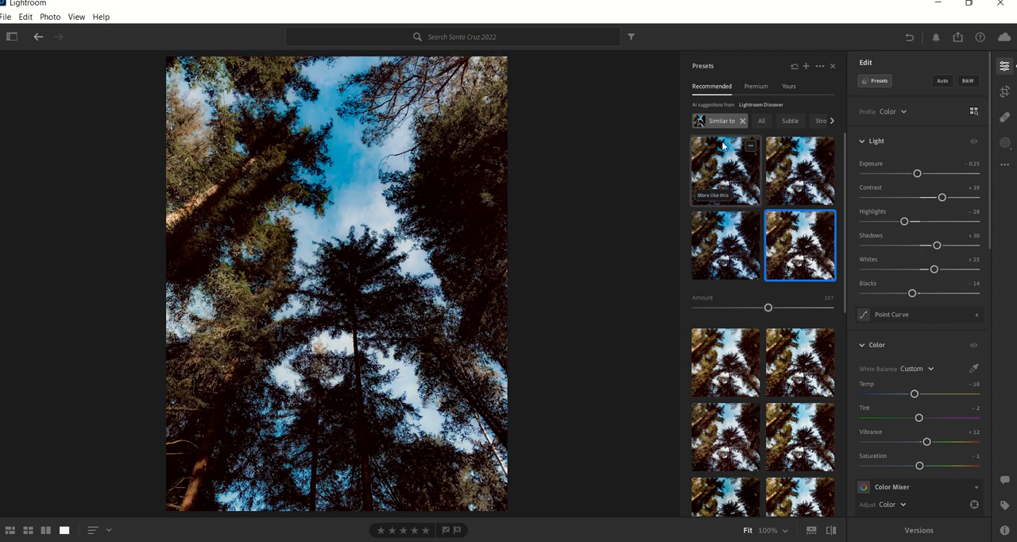
Look through the recommended preset categories, the Premium groups including Portraits: Deep Skin, and the user's own preset groups.
{"action": "scroll", "coordinate": [737, 124], "scroll_direction": "right", "scroll_amount": 2}
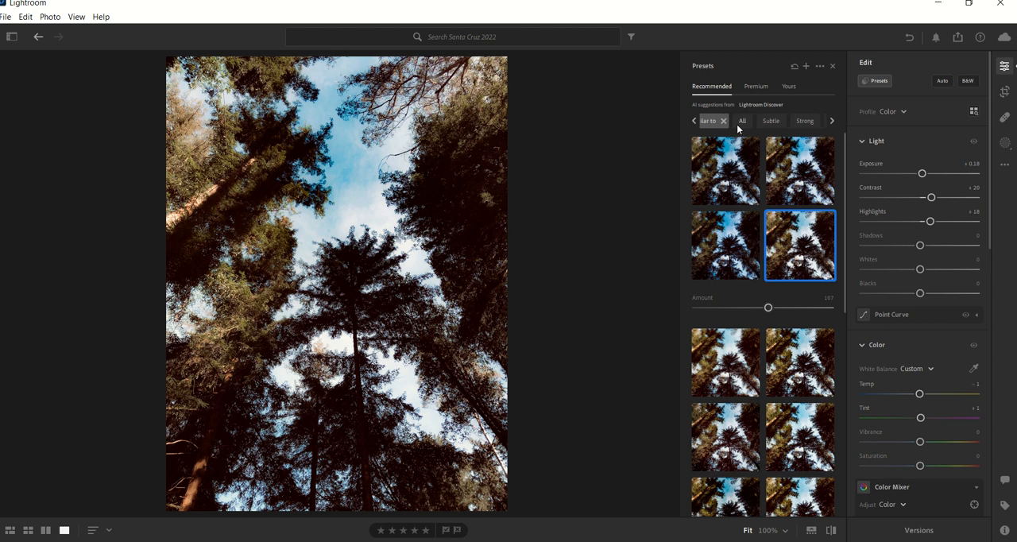
{"action": "scroll", "coordinate": [736, 124], "scroll_direction": "right", "scroll_amount": 2}
{"action": "scroll", "coordinate": [760, 120], "scroll_direction": "right", "scroll_amount": 3}
{"action": "scroll", "coordinate": [760, 120], "scroll_direction": "right", "scroll_amount": 1}
{"action": "scroll", "coordinate": [771, 121], "scroll_direction": "right", "scroll_amount": 3}
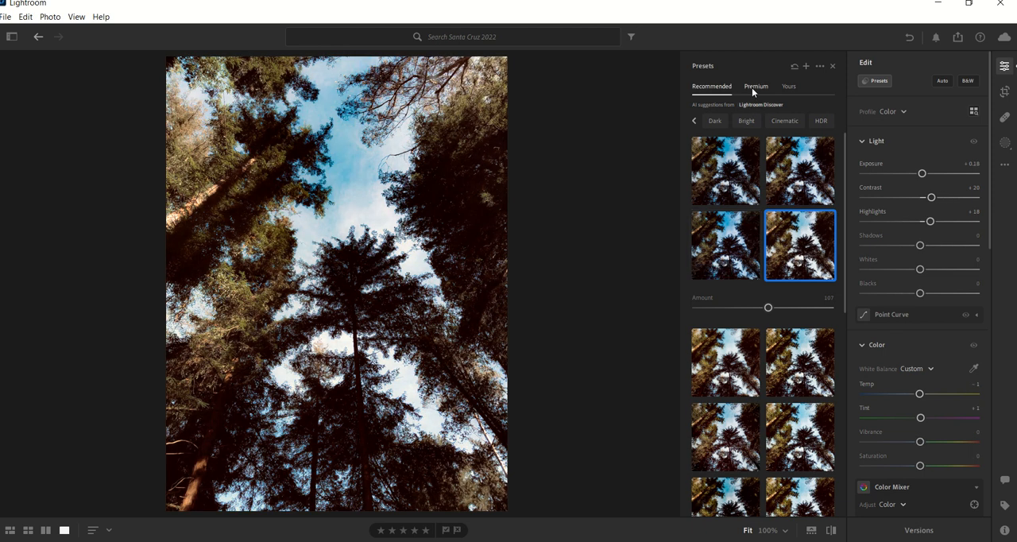
{"action": "left_click", "coordinate": [752, 89]}
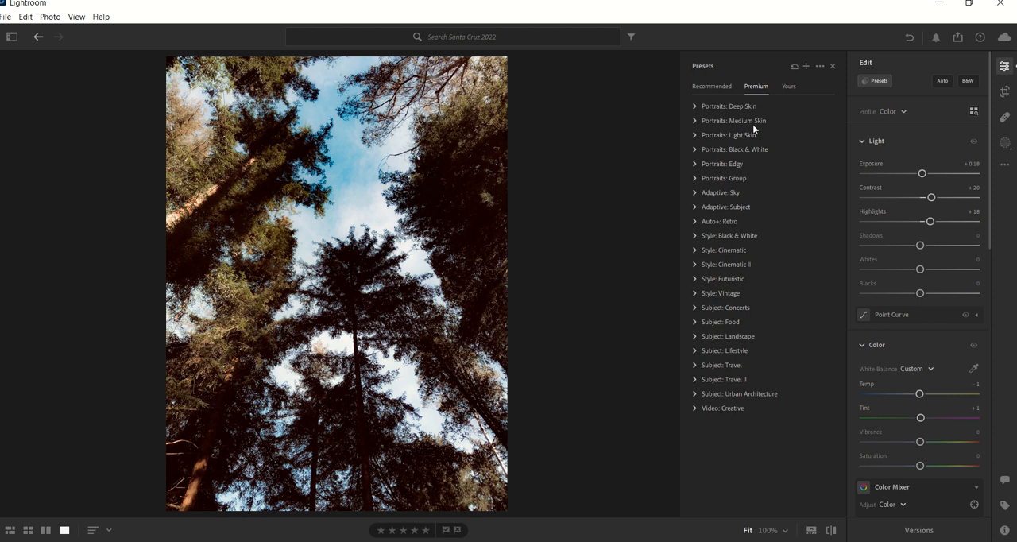
{"action": "left_click", "coordinate": [695, 106]}
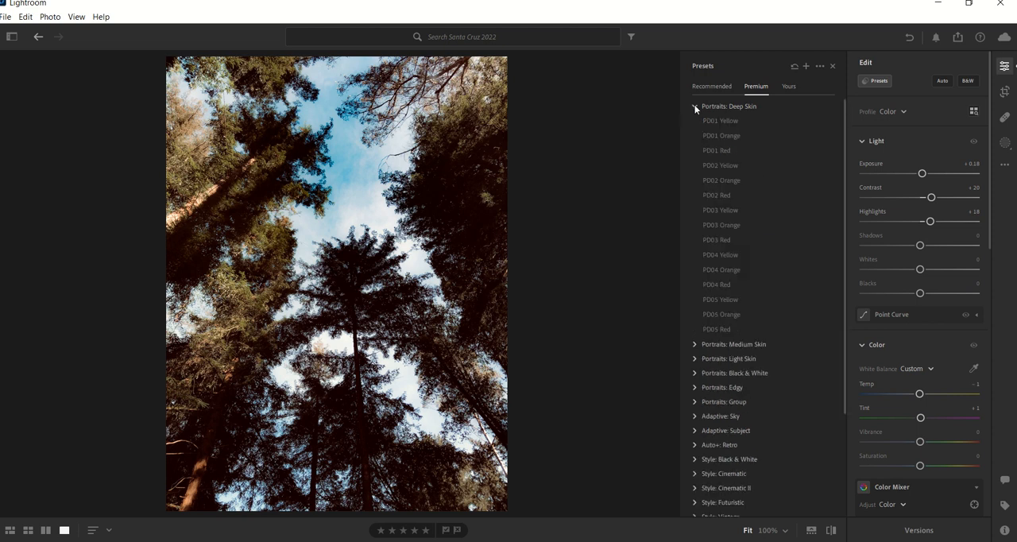
{"action": "left_click", "coordinate": [721, 180]}
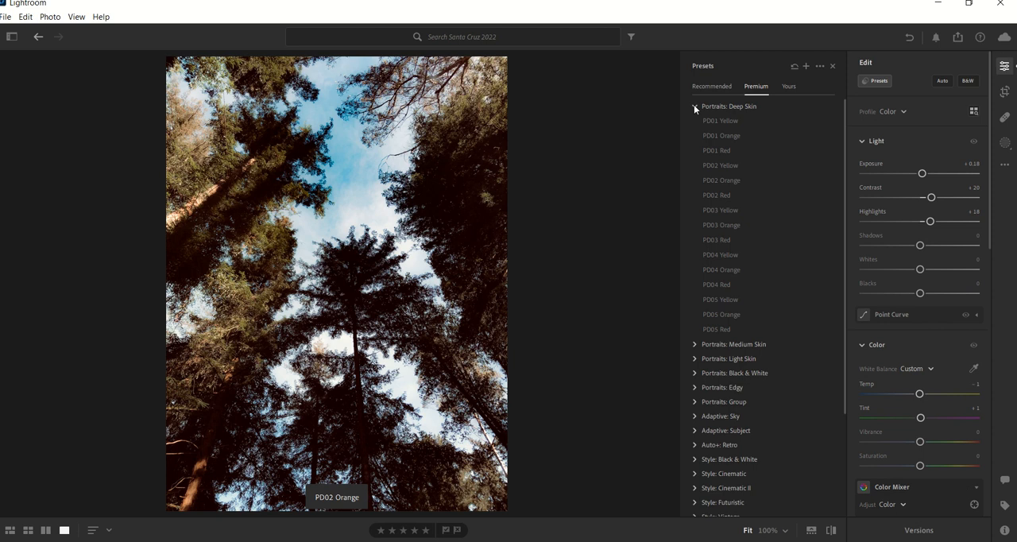
{"action": "left_click", "coordinate": [694, 105]}
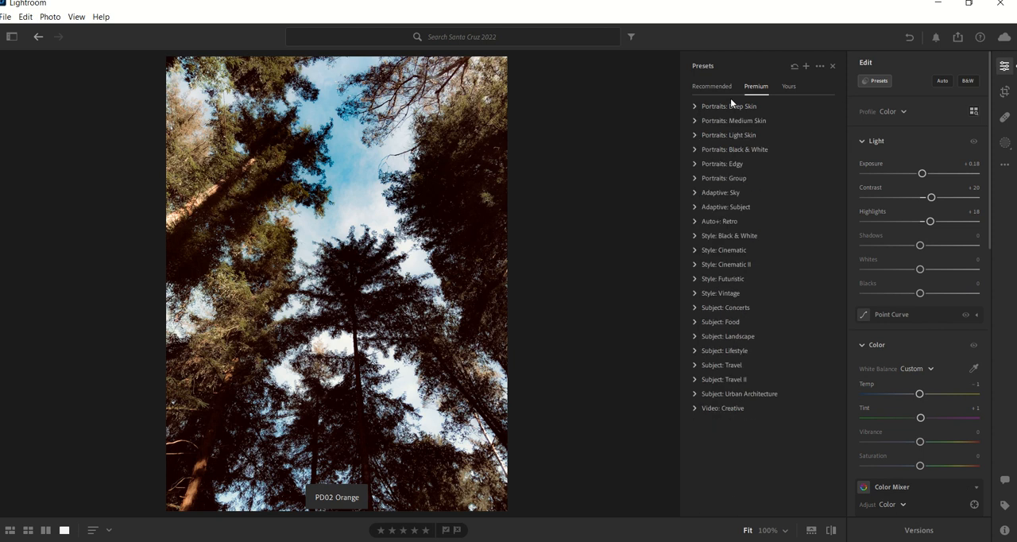
{"action": "left_click", "coordinate": [789, 87]}
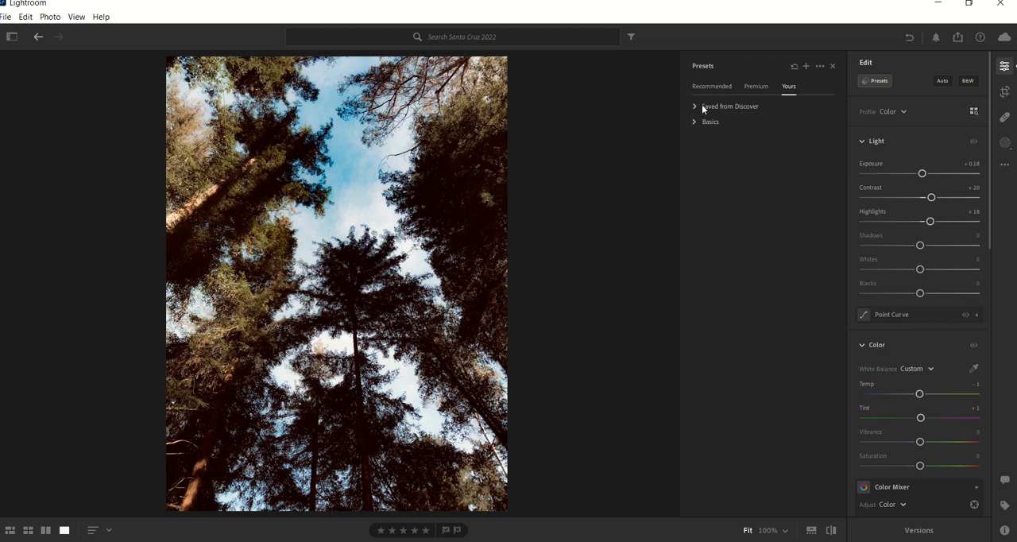
Browse the remixable community photos in Discover for an edit to save as a preset.
{"action": "left_click", "coordinate": [11, 37]}
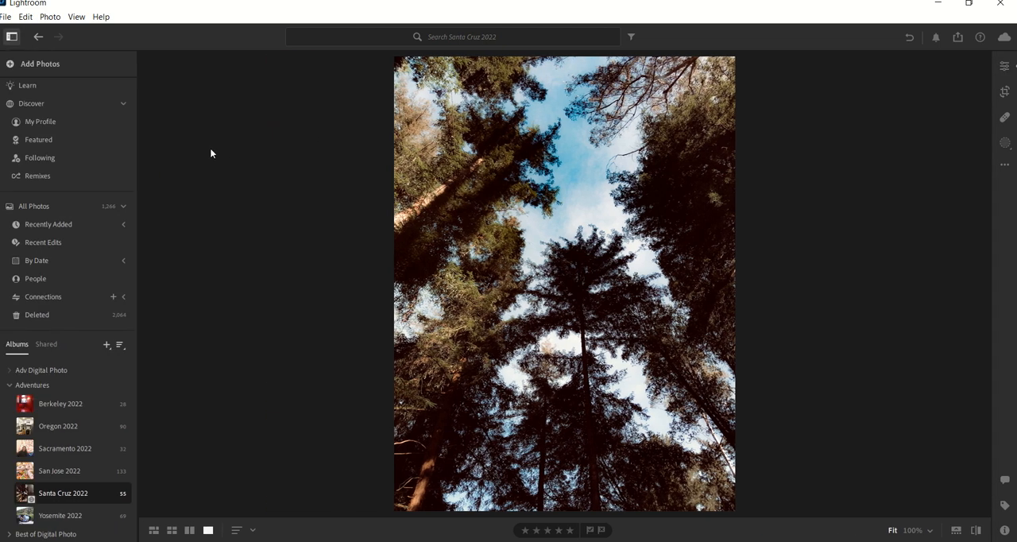
{"action": "left_click", "coordinate": [34, 101]}
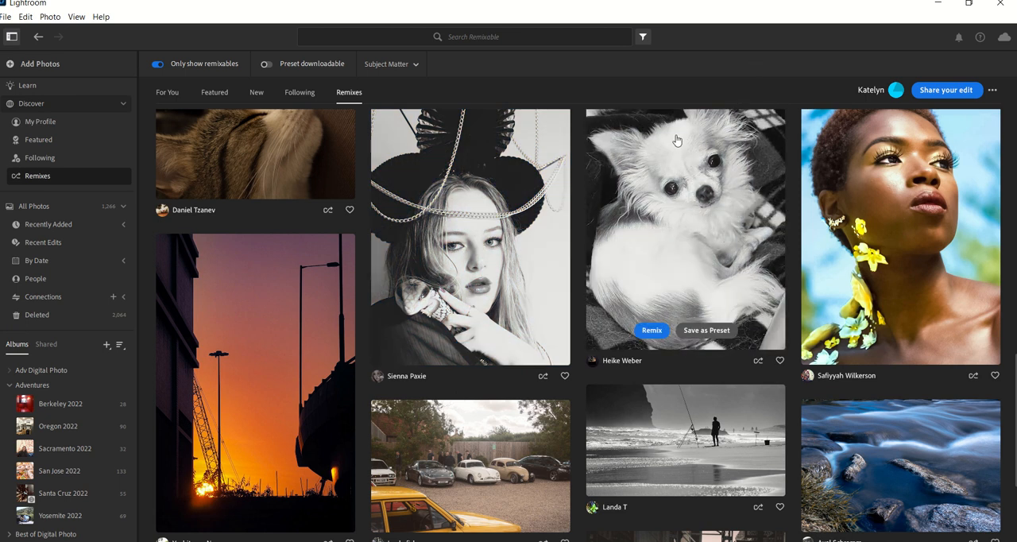
{"action": "scroll", "coordinate": [676, 141], "scroll_direction": "down", "scroll_amount": 5}
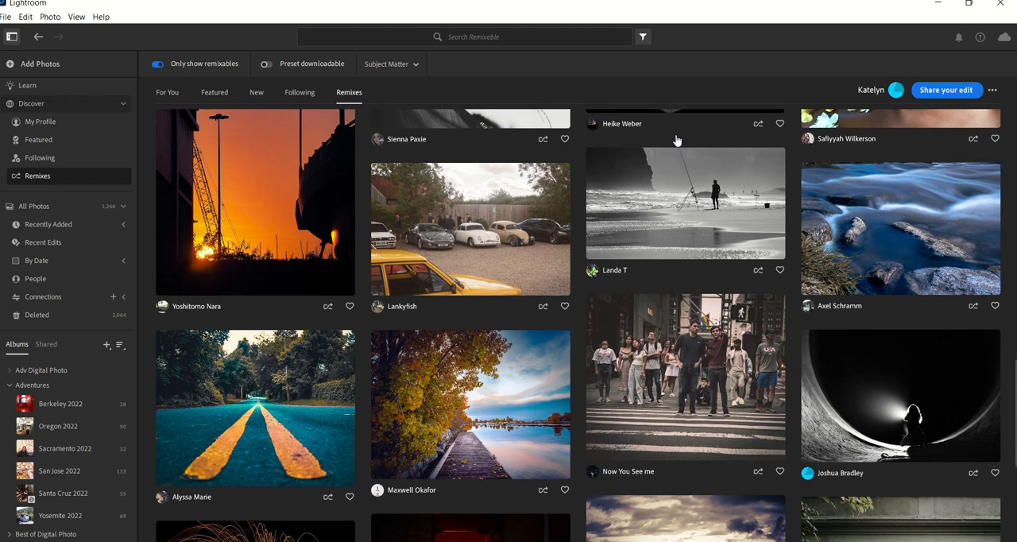
{"action": "mouse_move", "coordinate": [286, 217]}
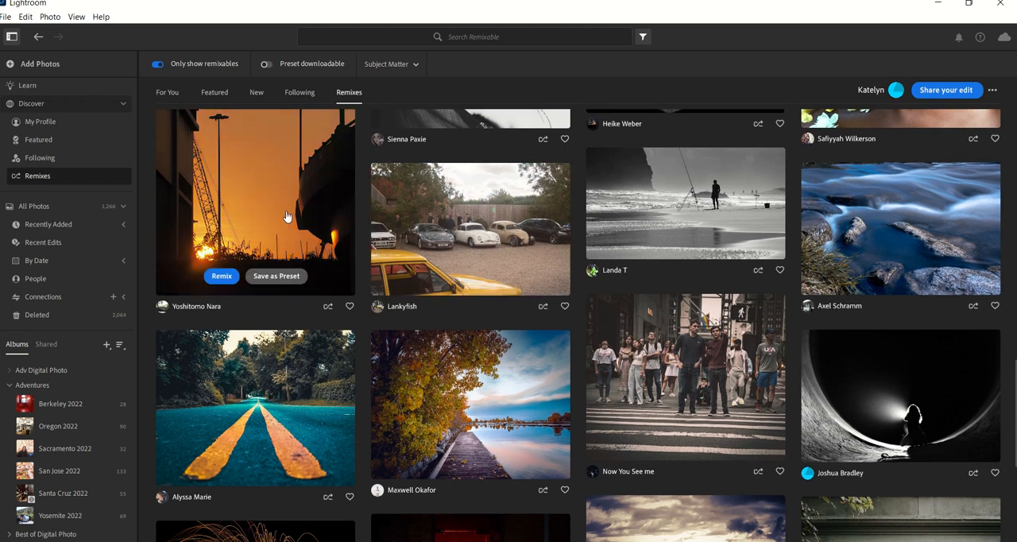
{"action": "mouse_move", "coordinate": [276, 390]}
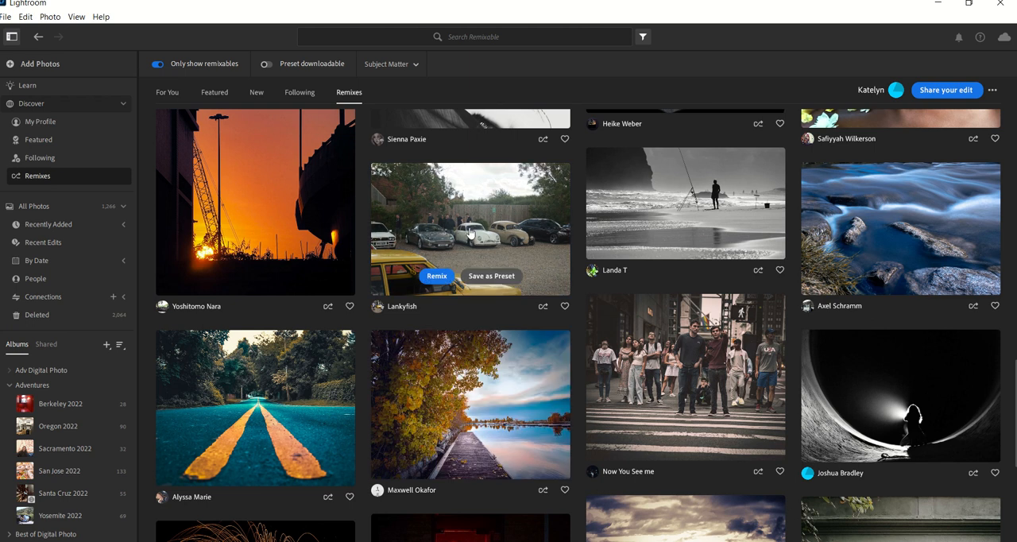
{"action": "mouse_move", "coordinate": [619, 230]}
{"action": "mouse_move", "coordinate": [904, 219]}
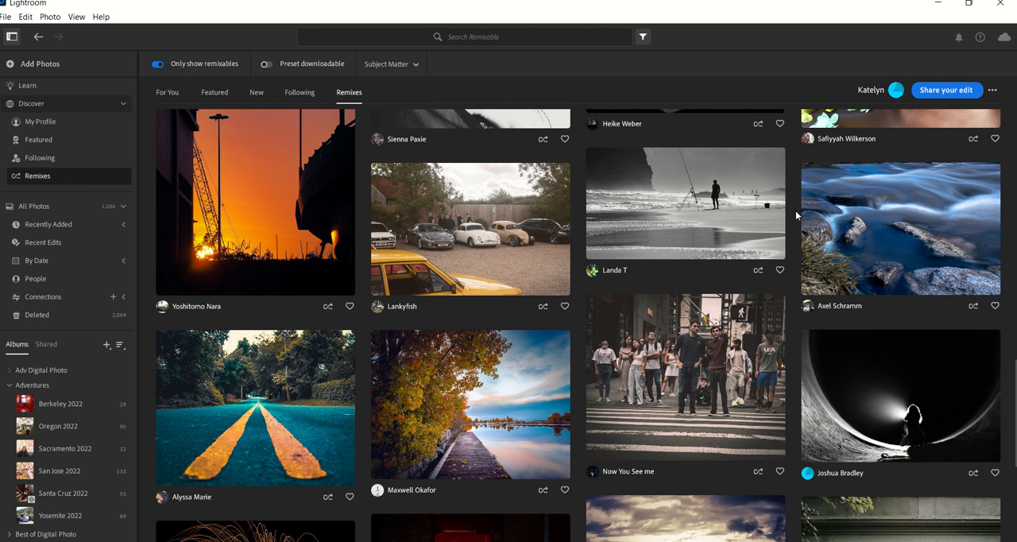
{"action": "scroll", "coordinate": [795, 210], "scroll_direction": "down", "scroll_amount": 1}
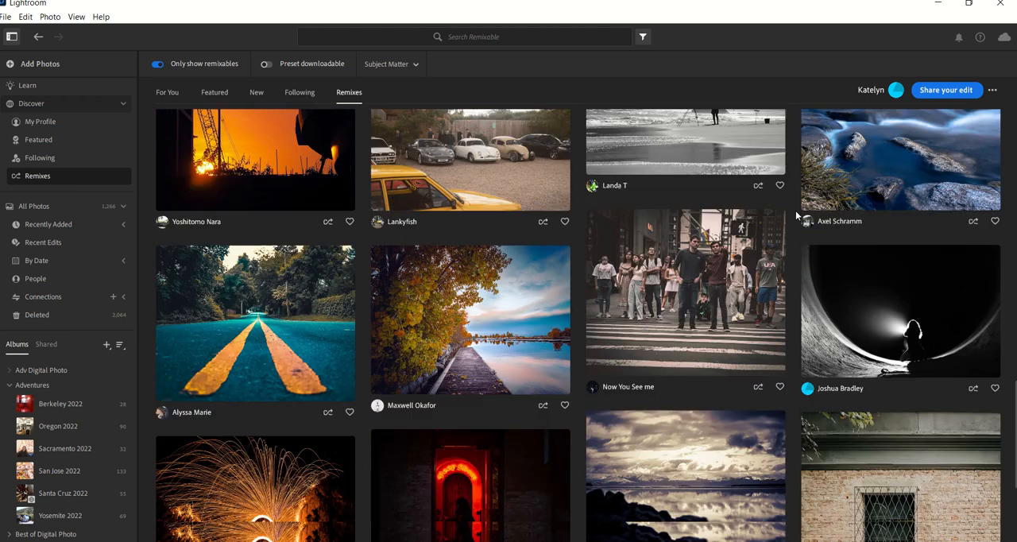
{"action": "scroll", "coordinate": [795, 211], "scroll_direction": "down", "scroll_amount": 1}
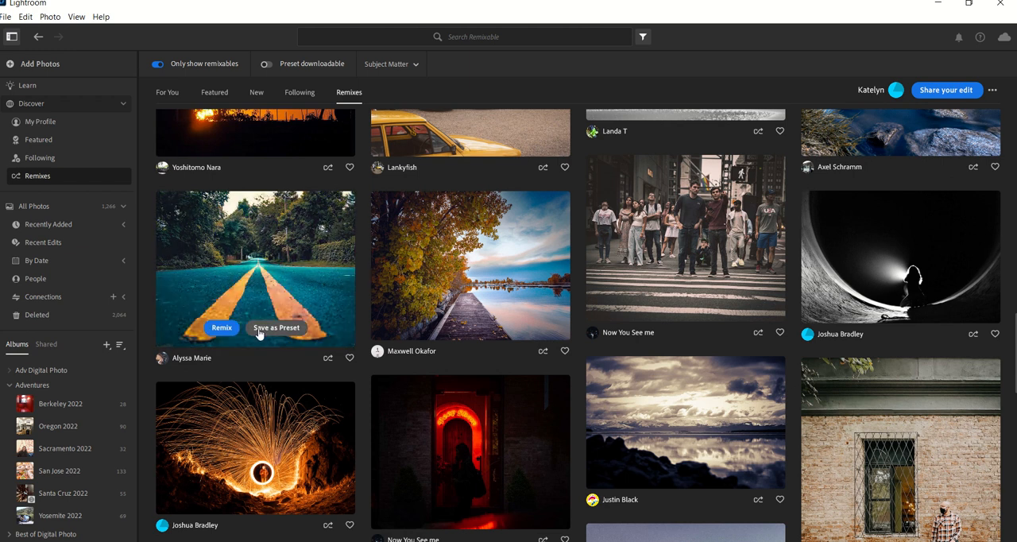
Review the edits of the "Long road ahead" photo and save them as a preset in the Saved from Discover group.
{"action": "left_click", "coordinate": [237, 246]}
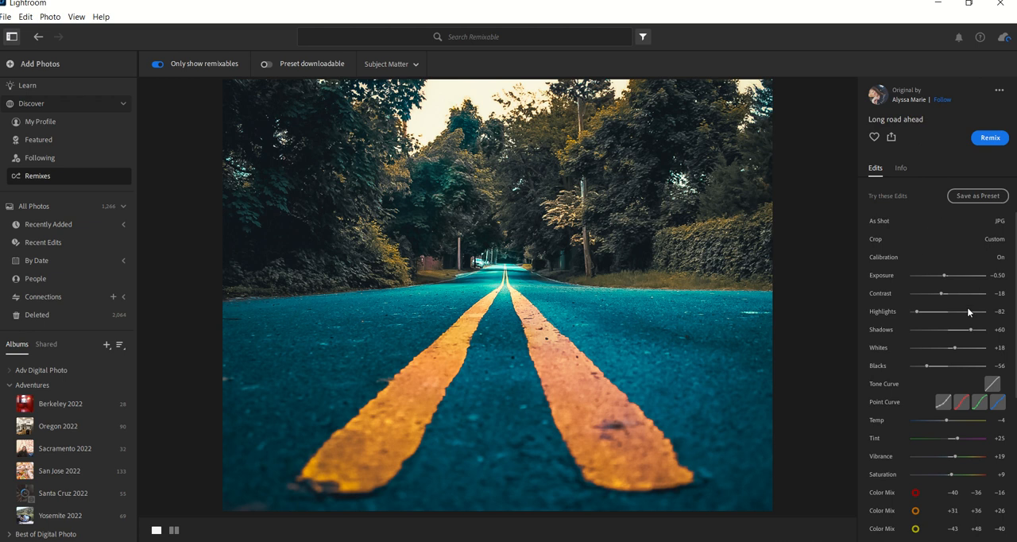
{"action": "scroll", "coordinate": [916, 395], "scroll_direction": "down", "scroll_amount": 3}
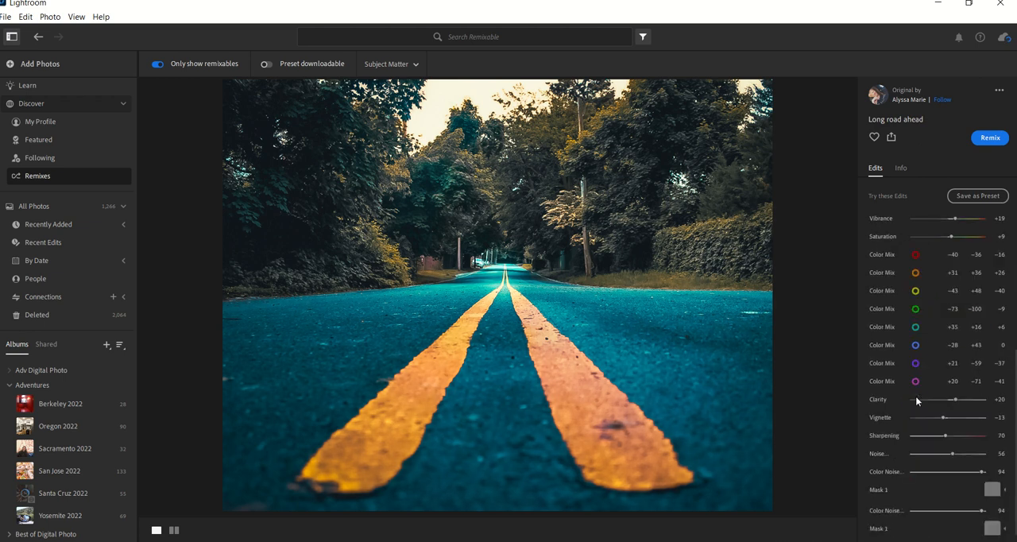
{"action": "scroll", "coordinate": [916, 397], "scroll_direction": "up", "scroll_amount": 3}
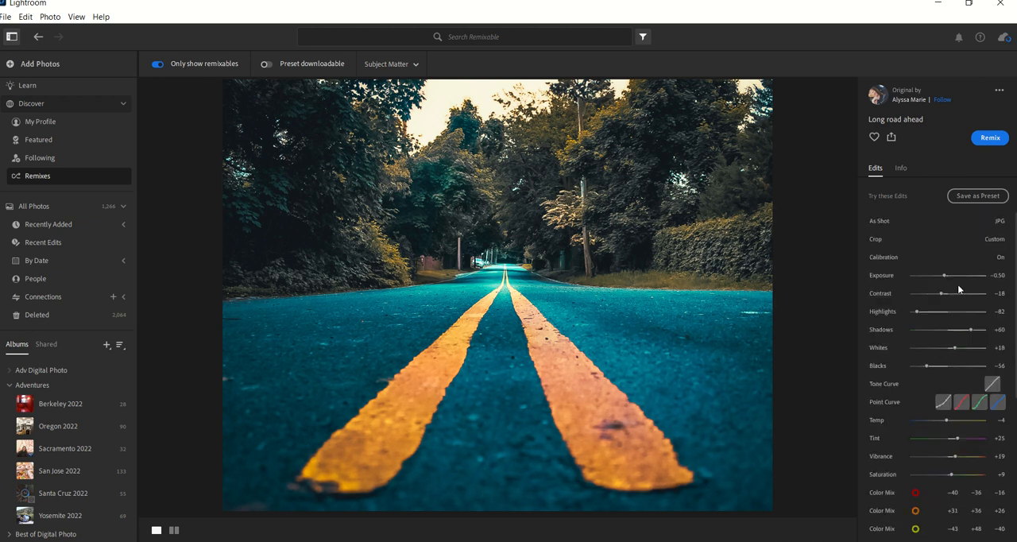
{"action": "left_click", "coordinate": [976, 197]}
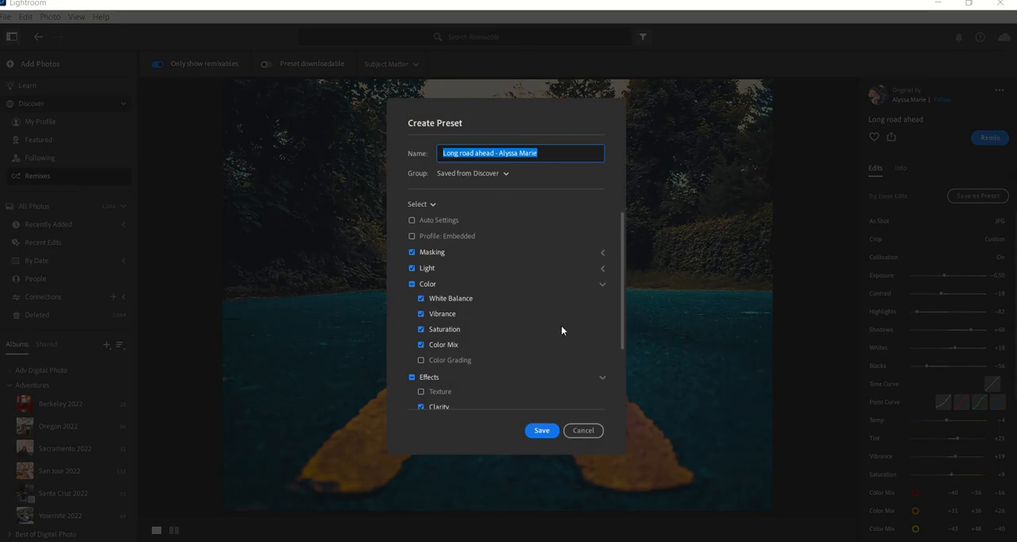
{"action": "left_click", "coordinate": [541, 430]}
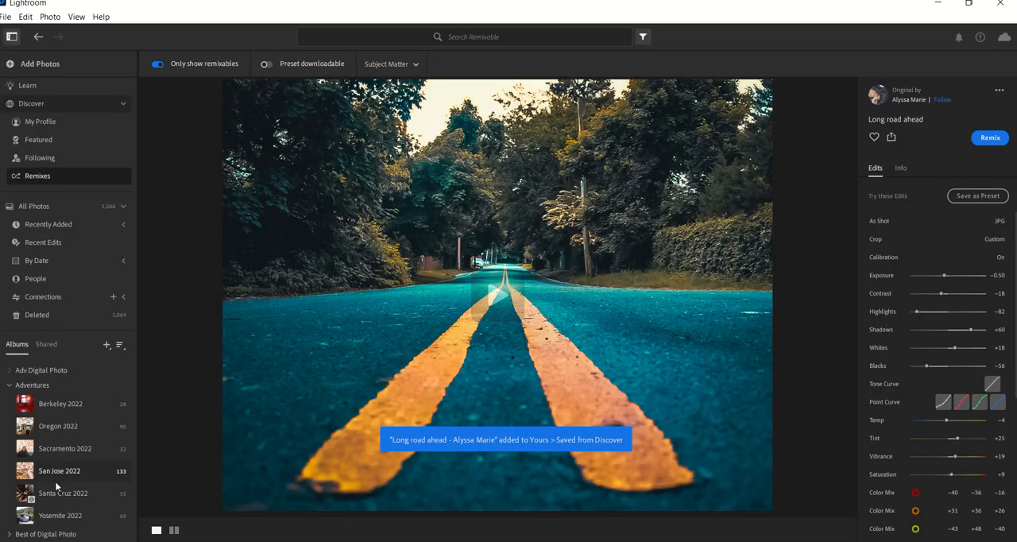
Reopen the forest photo in the Santa Cruz 2022 album and apply the "Her Flowery Gaze" preset from the Saved from Discover group.
{"action": "left_click", "coordinate": [49, 494]}
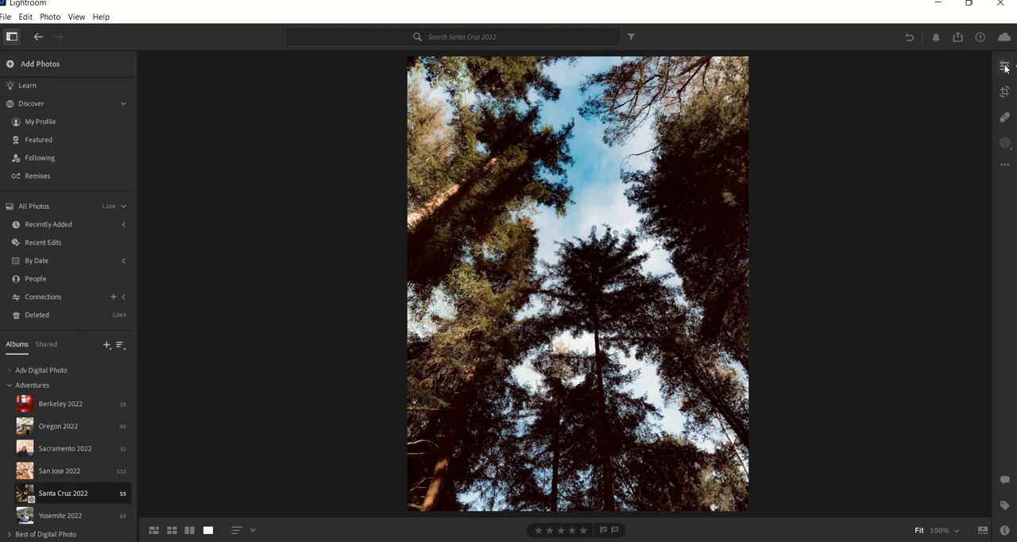
{"action": "left_click", "coordinate": [1006, 68]}
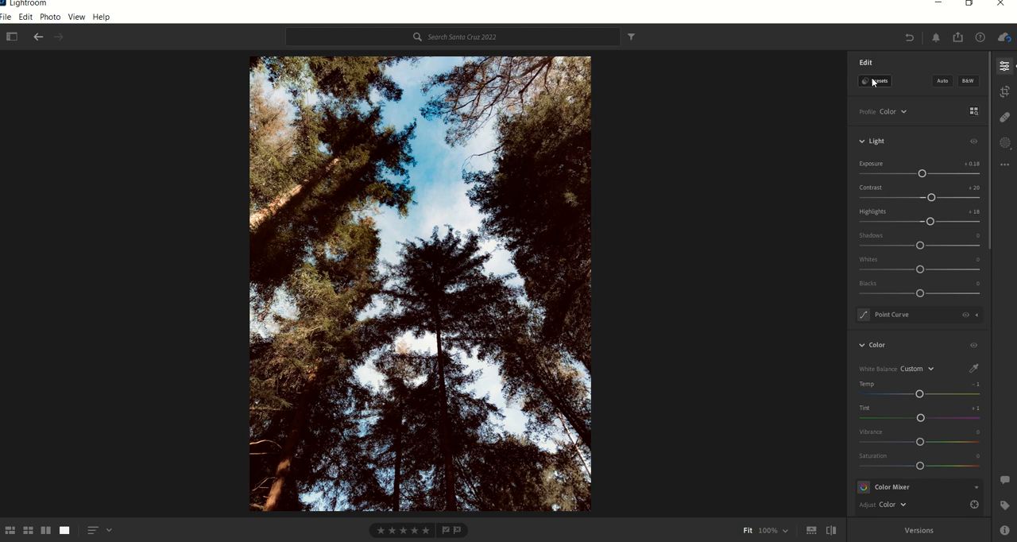
{"action": "left_click", "coordinate": [873, 82]}
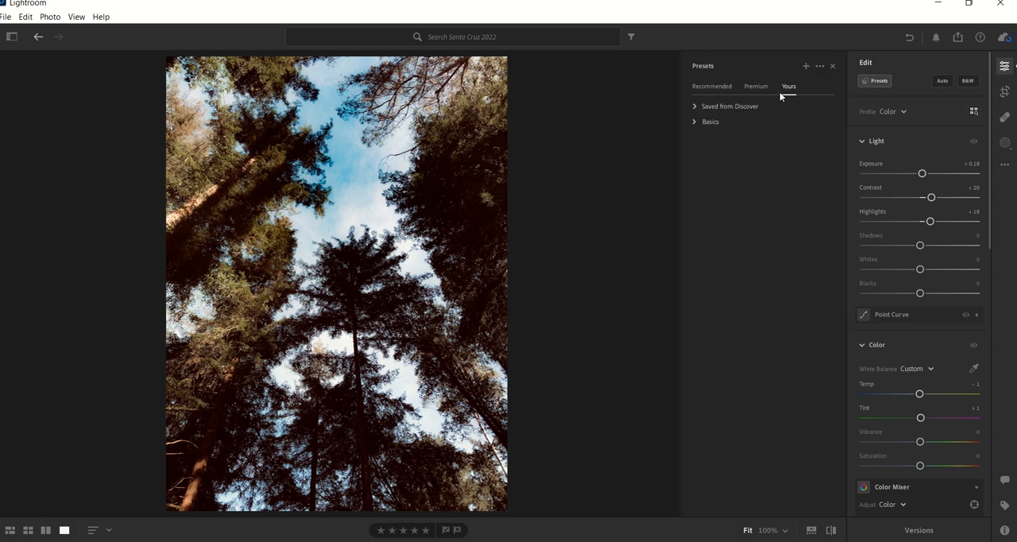
{"action": "left_click", "coordinate": [694, 107]}
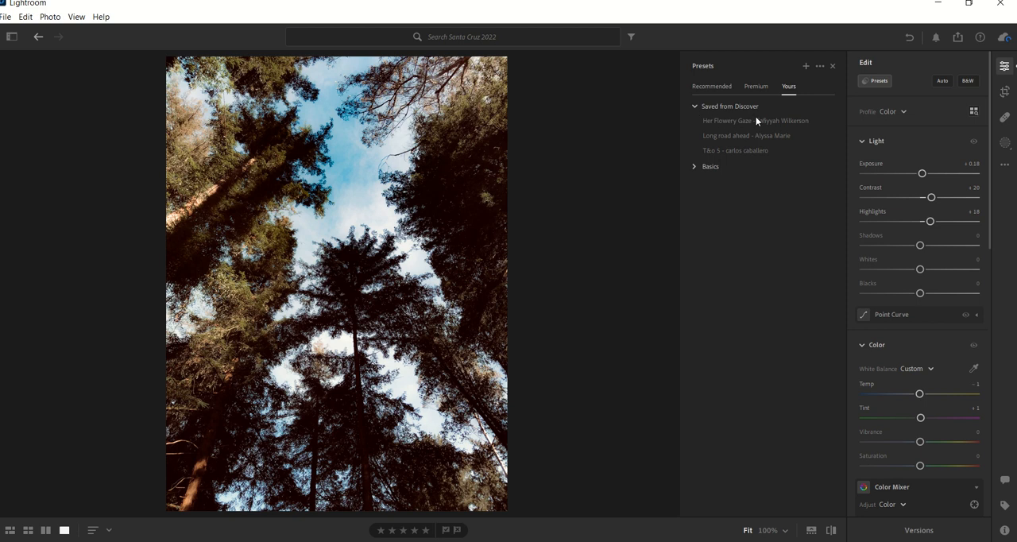
{"action": "left_click", "coordinate": [754, 121]}
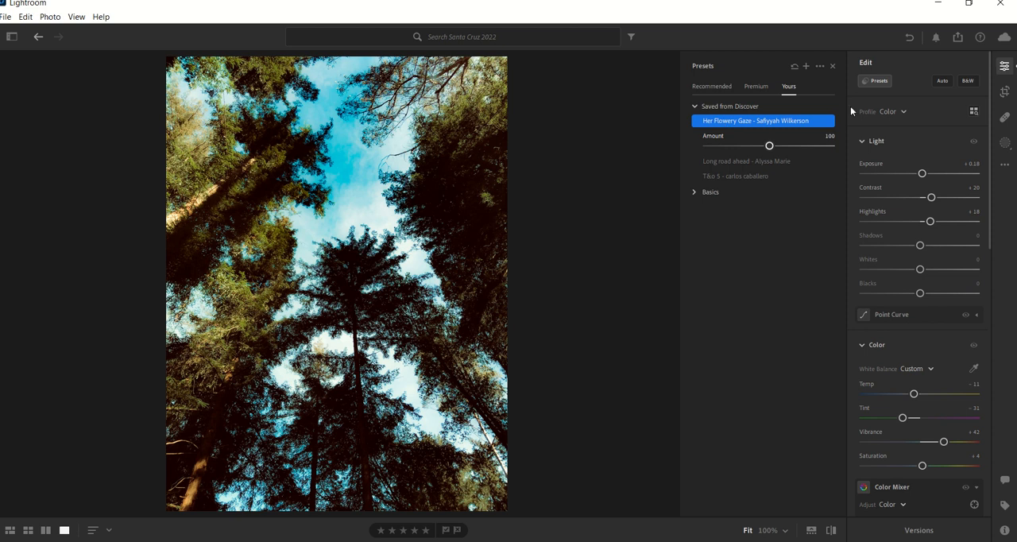
Shift the yellow hue and set the green hue to +78 in the Color Mixer, undoing a trial reapplication of the "Her Flowery Gaze" preset.
{"action": "scroll", "coordinate": [925, 302], "scroll_direction": "down", "scroll_amount": 2}
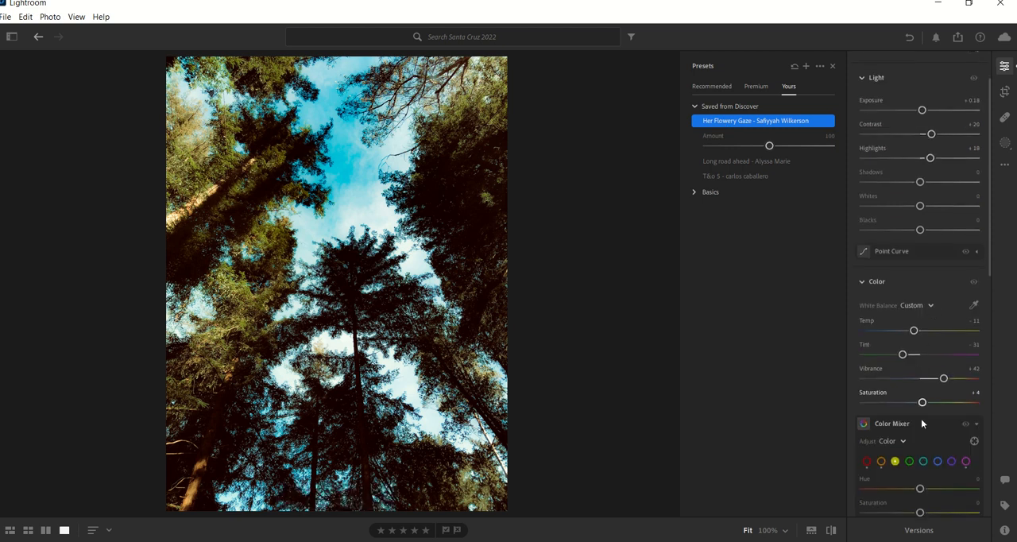
{"action": "scroll", "coordinate": [921, 419], "scroll_direction": "down", "scroll_amount": 2}
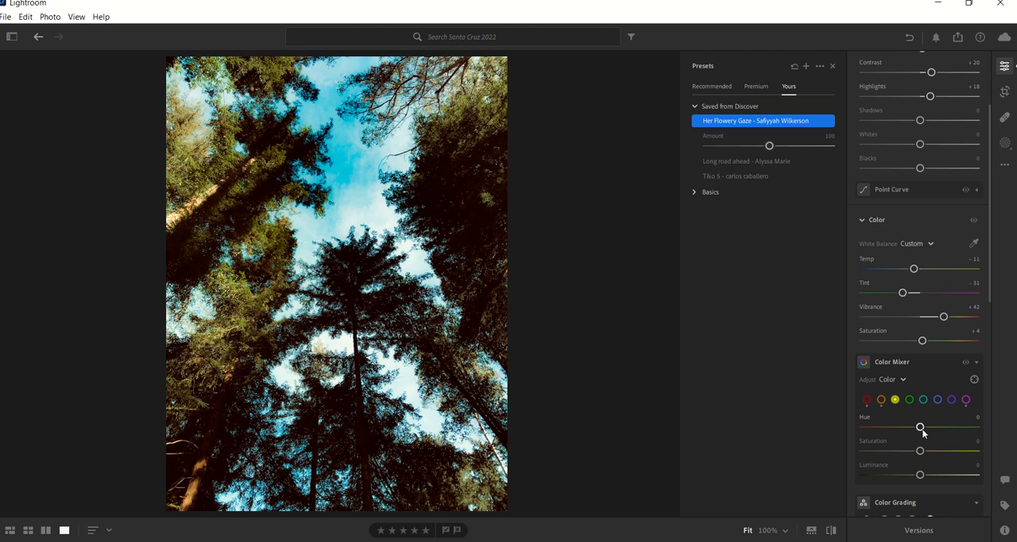
{"action": "left_click_drag", "start_coordinate": [920, 426], "coordinate": [964, 427]}
{"action": "left_click", "coordinate": [909, 399]}
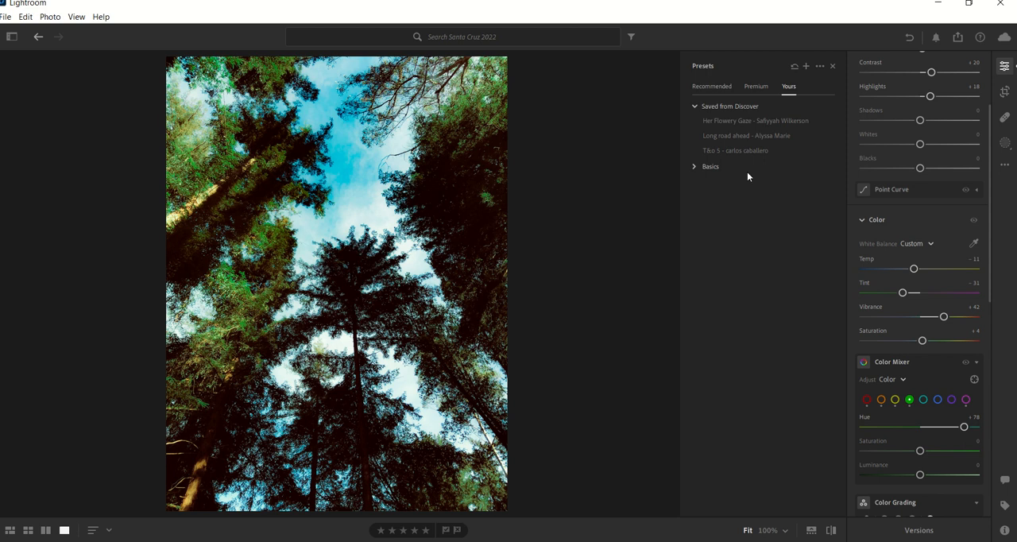
{"action": "left_click", "coordinate": [732, 120]}
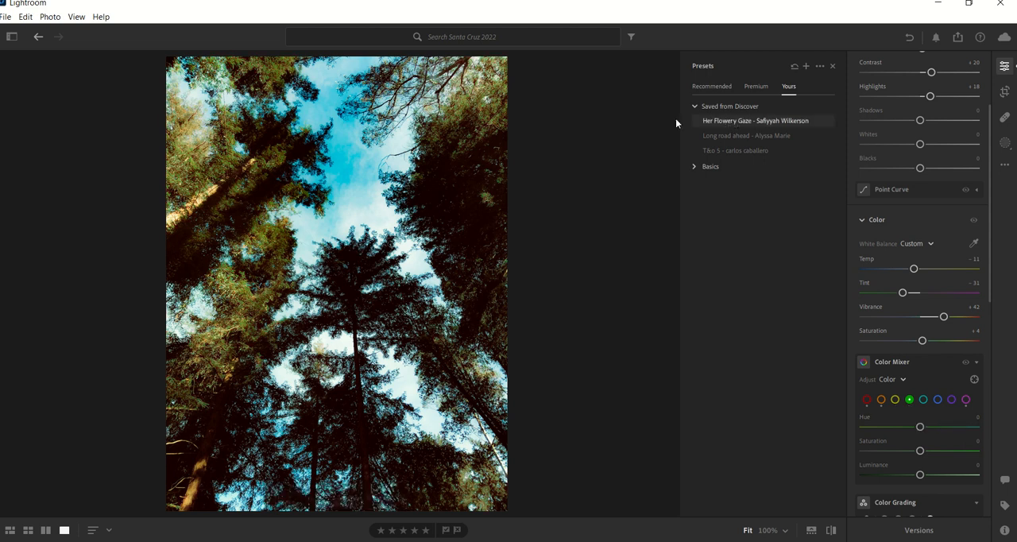
{"action": "key", "text": "ctrl+z"}
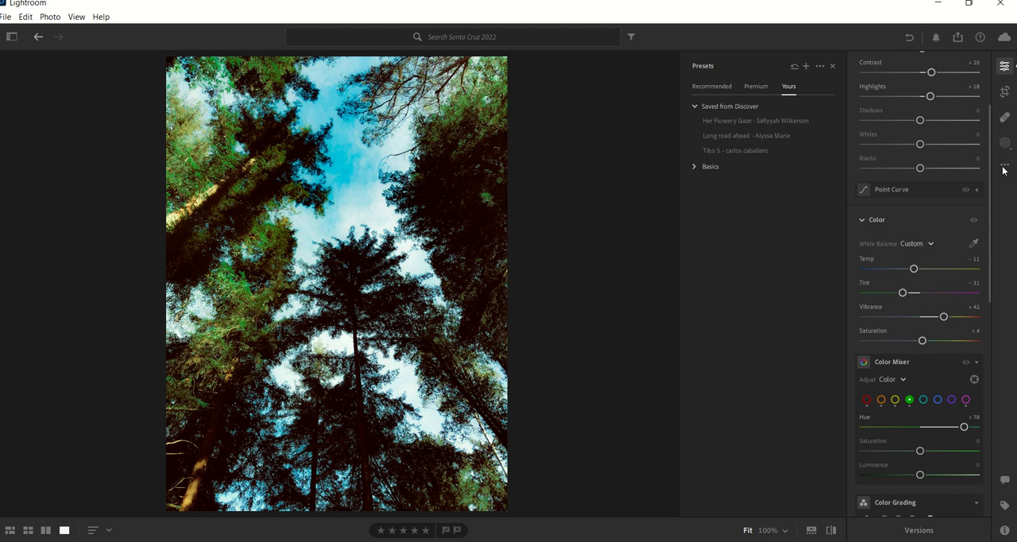
Copy the edit settings of the forest photo.
{"action": "key", "text": "ctrl+c"}
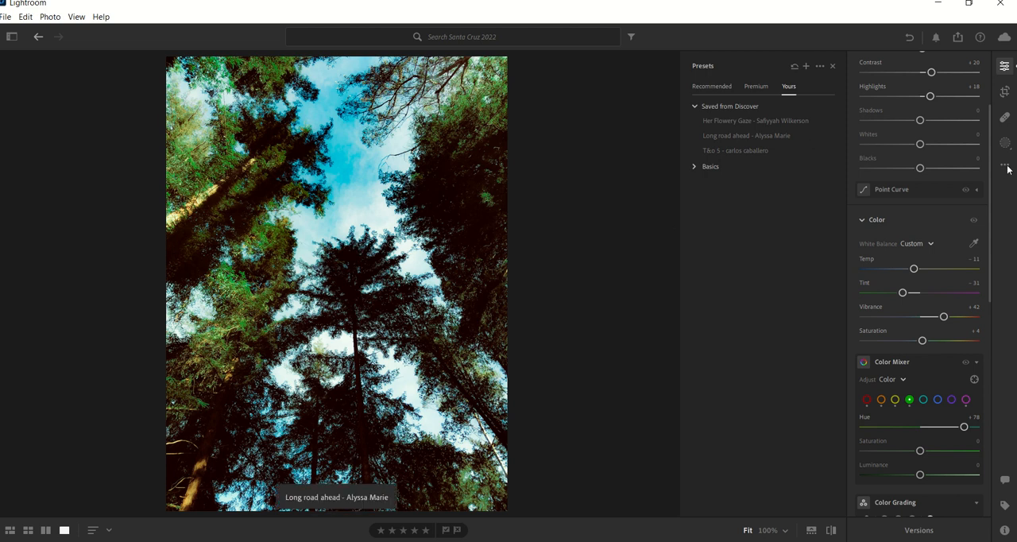
{"action": "left_click", "coordinate": [1005, 165]}
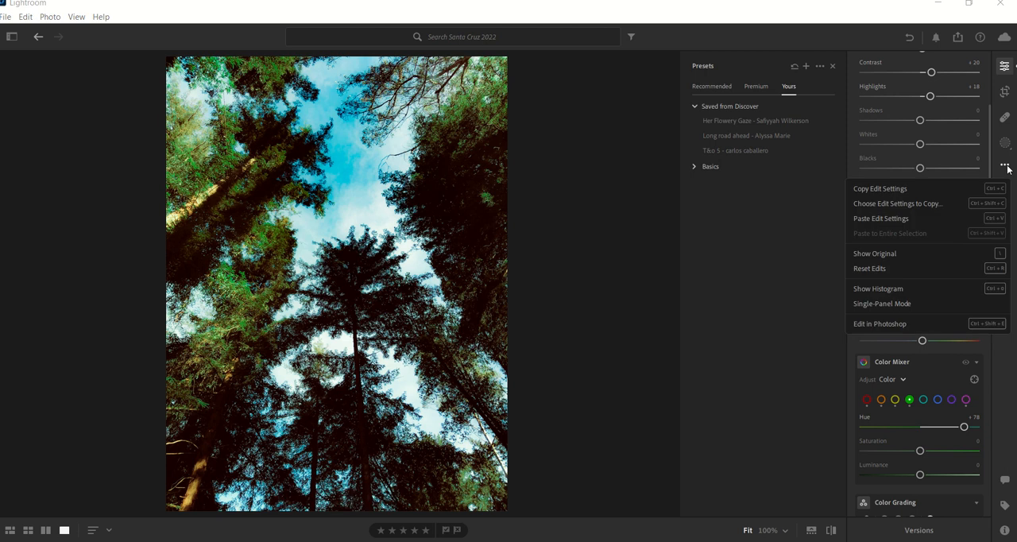
{"action": "left_click", "coordinate": [872, 191]}
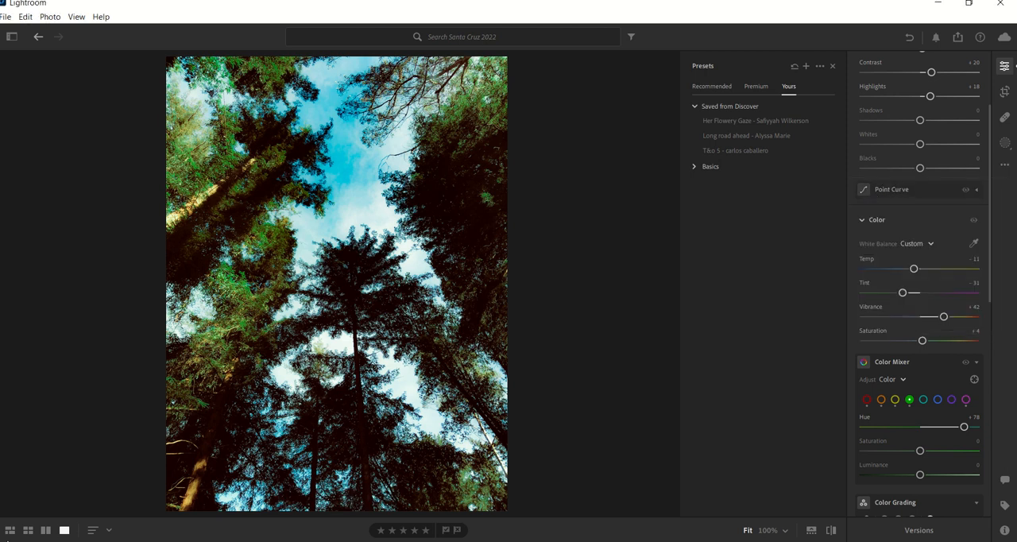
Paste the copied edit settings onto the album photo of the stone monument seen through dark branches.
{"action": "left_click", "coordinate": [9, 530]}
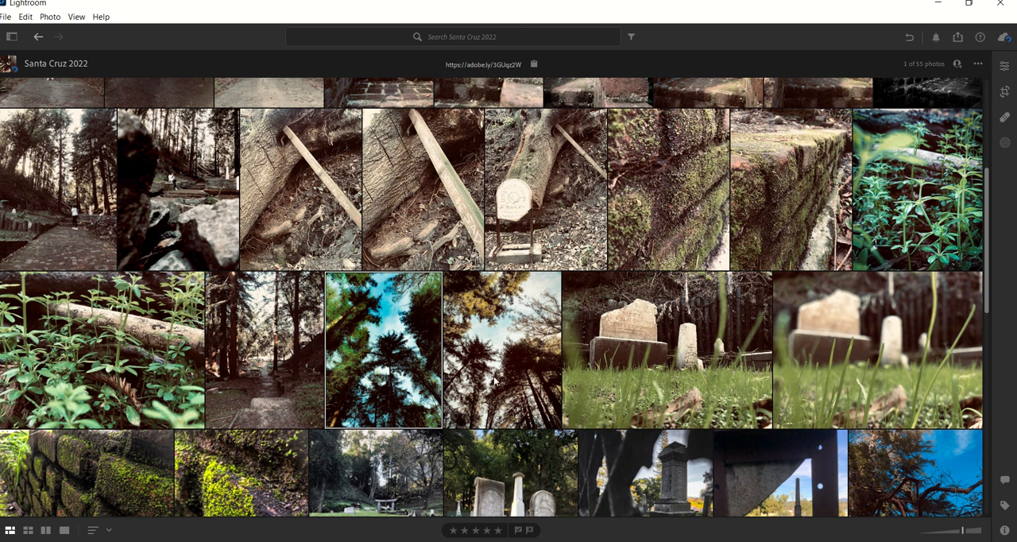
{"action": "scroll", "coordinate": [621, 467], "scroll_direction": "down", "scroll_amount": 2}
{"action": "scroll", "coordinate": [658, 418], "scroll_direction": "down", "scroll_amount": 1}
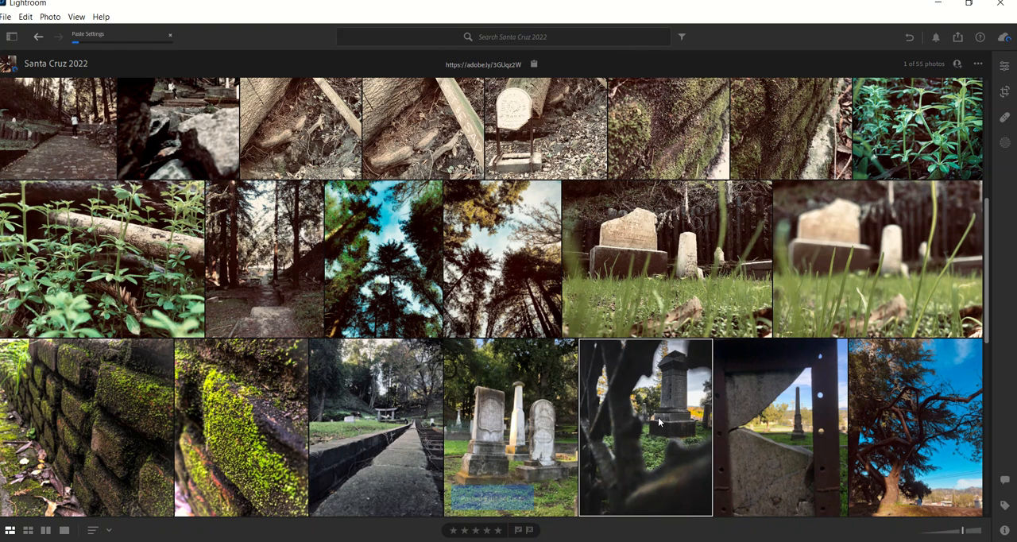
{"action": "key", "text": "ctrl+v"}
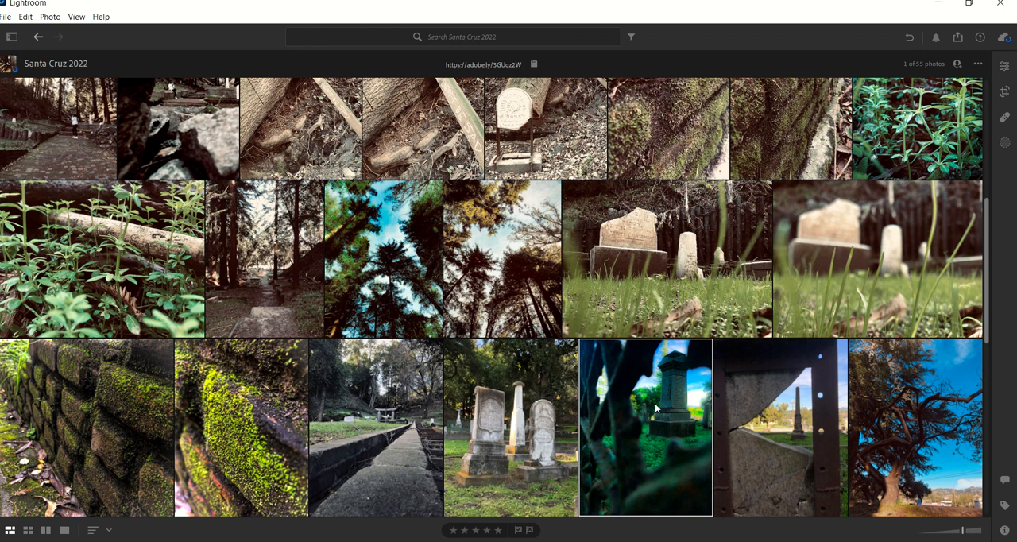
Open the monument photo on its own and compare its edited look with the original using Show Original.
{"action": "double_click", "coordinate": [650, 406]}
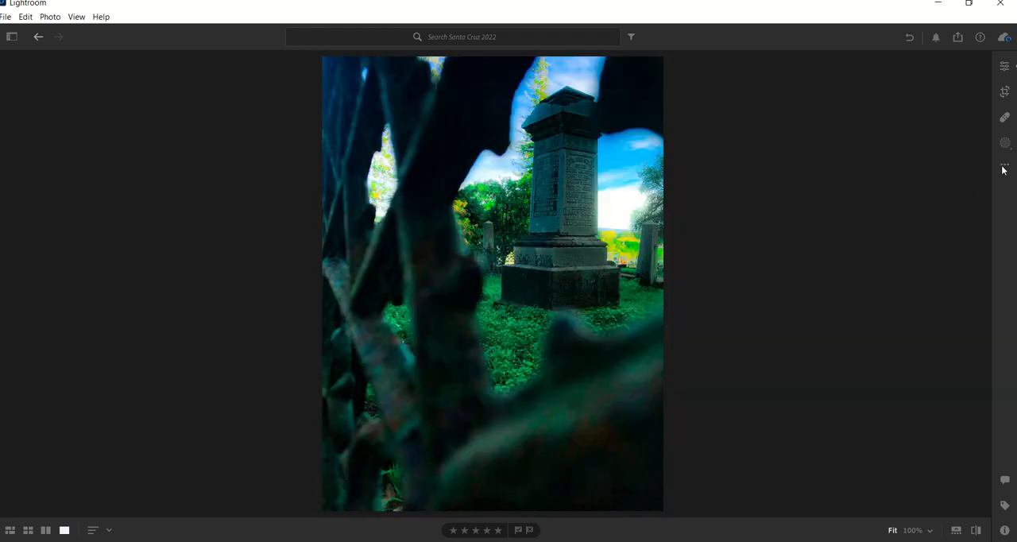
{"action": "left_click", "coordinate": [1003, 167]}
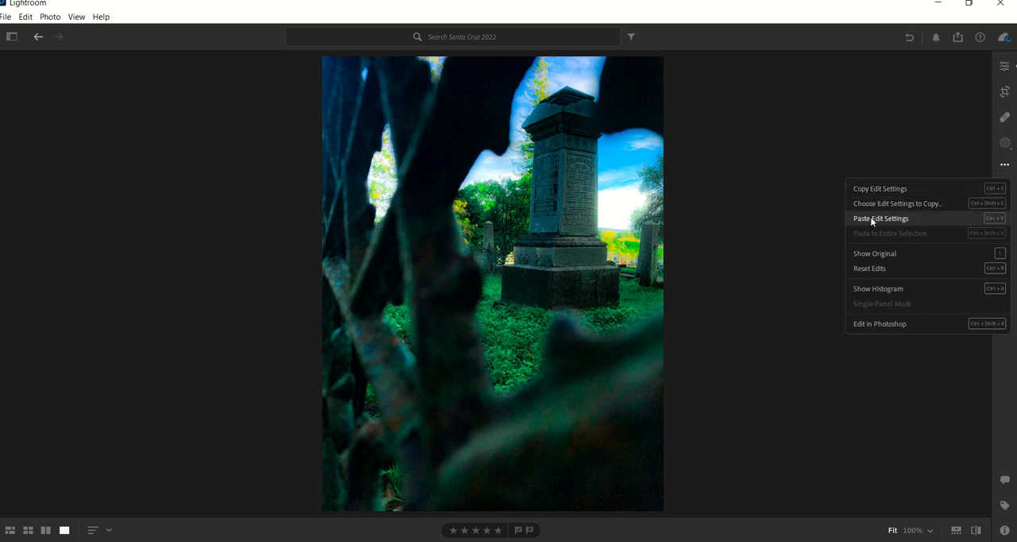
{"action": "left_click", "coordinate": [944, 152]}
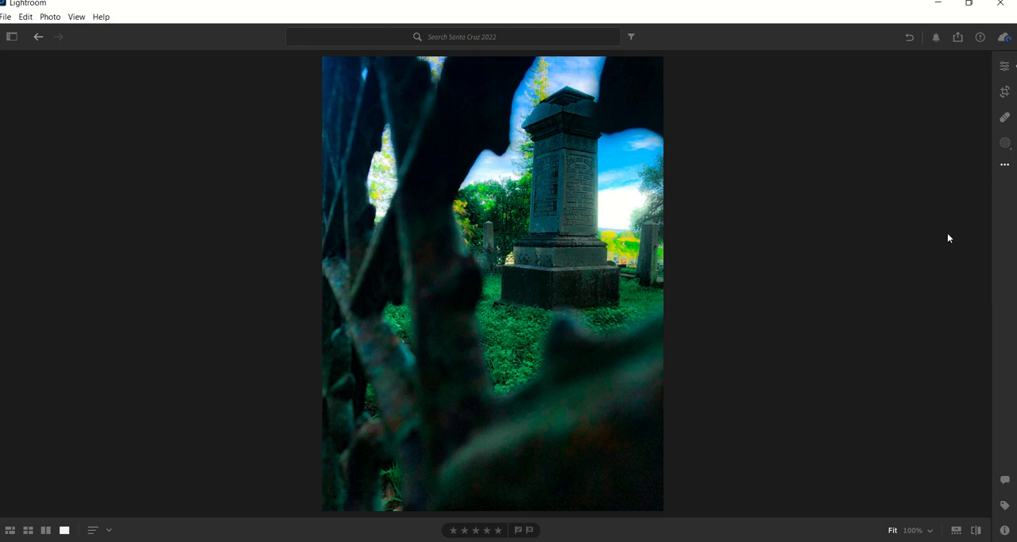
{"action": "left_click", "coordinate": [1007, 165]}
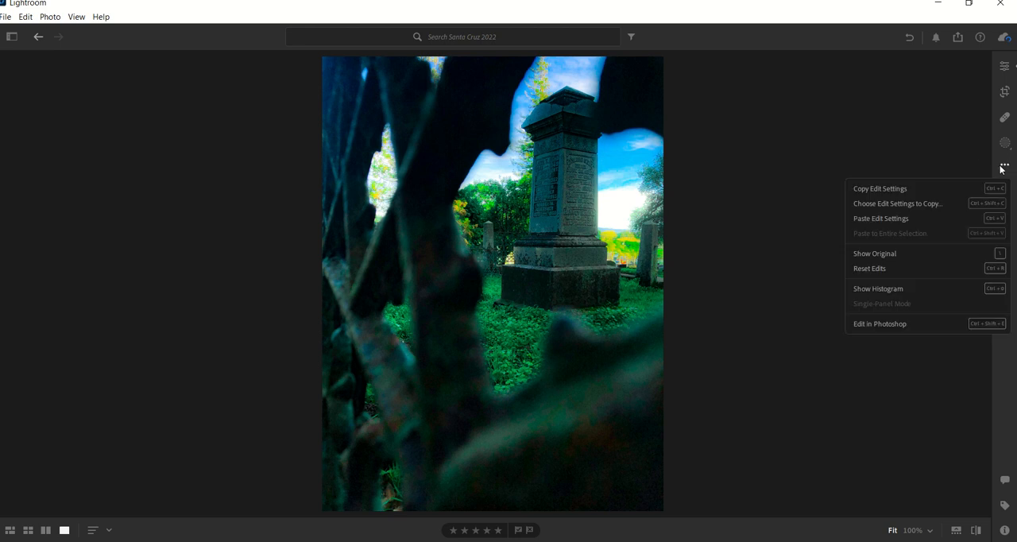
{"action": "left_click", "coordinate": [867, 259]}
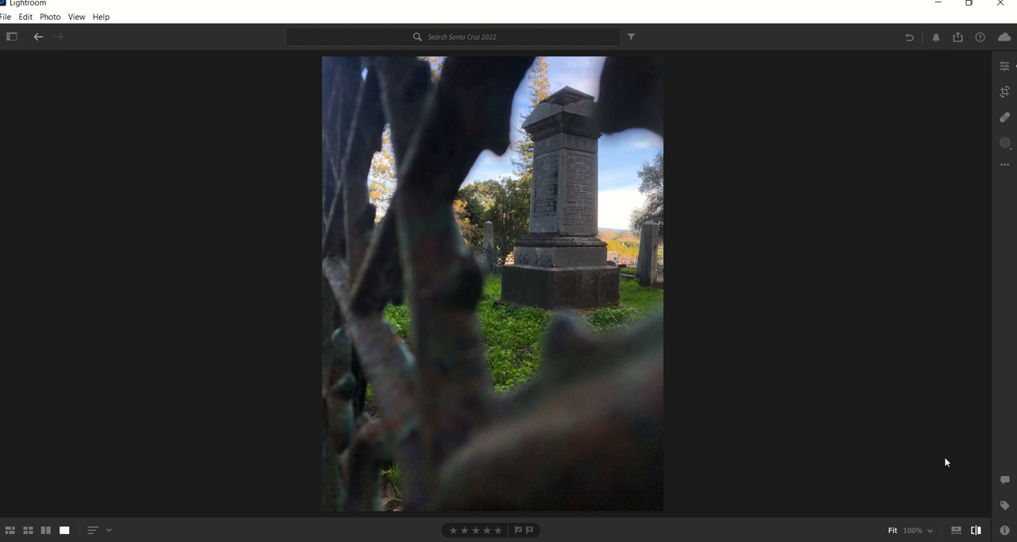
{"action": "left_click", "coordinate": [976, 531]}
{"action": "left_click", "coordinate": [976, 530]}
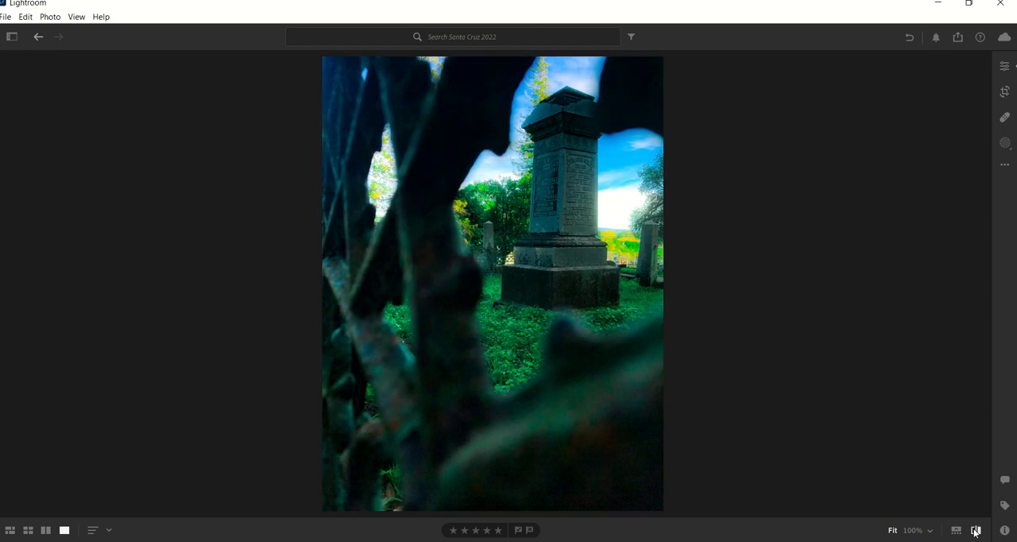
{"action": "left_click", "coordinate": [1005, 165]}
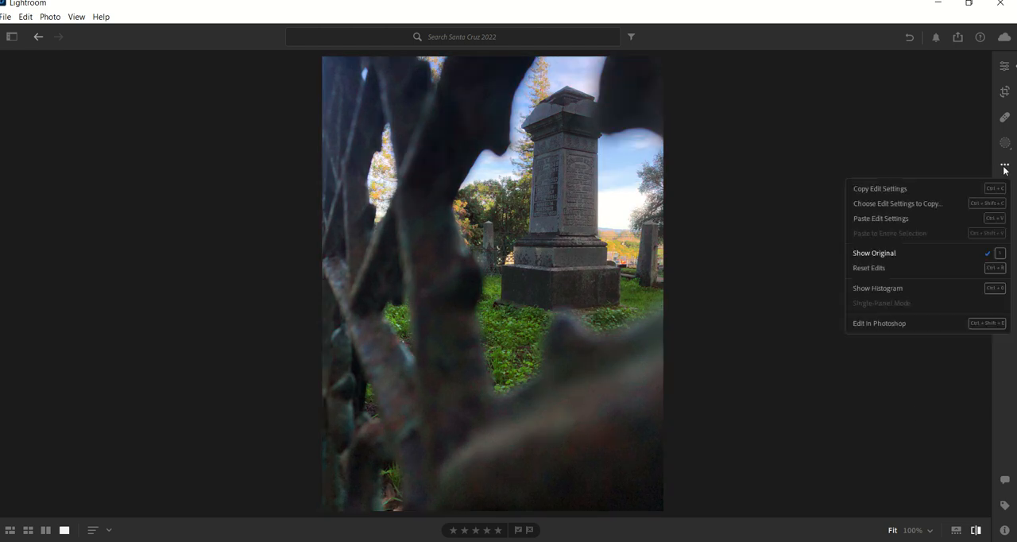
{"action": "left_click", "coordinate": [1005, 67]}
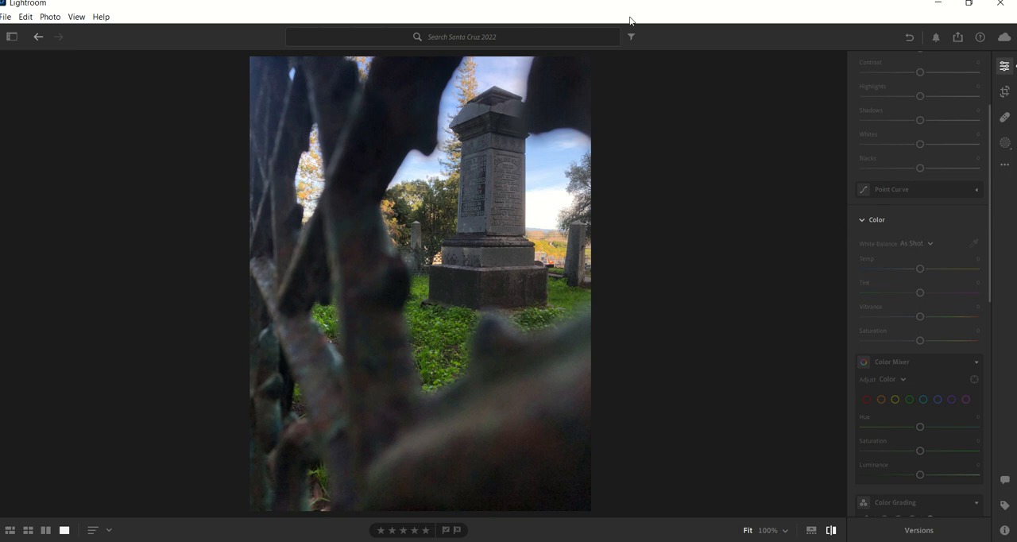
{"action": "mouse_move", "coordinate": [474, 3]}
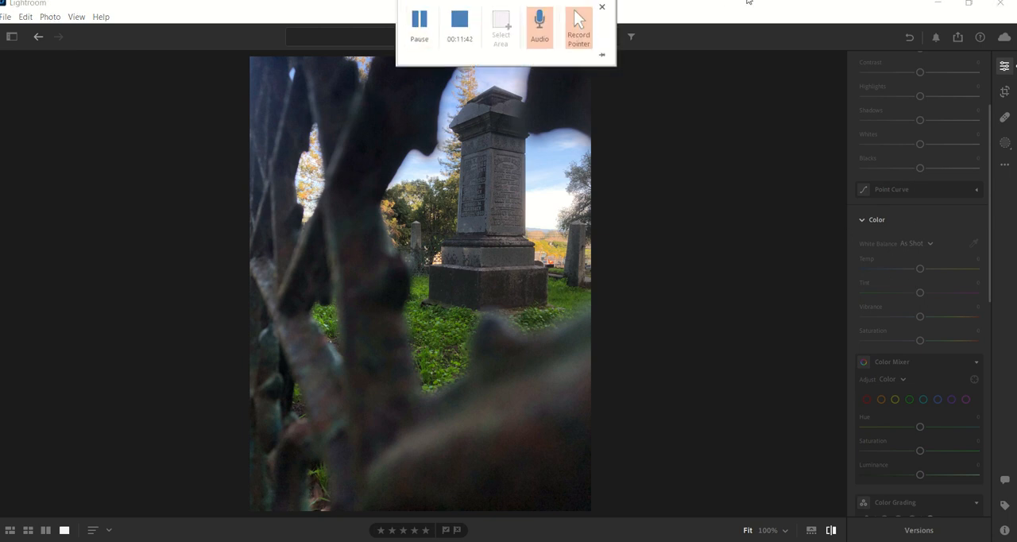